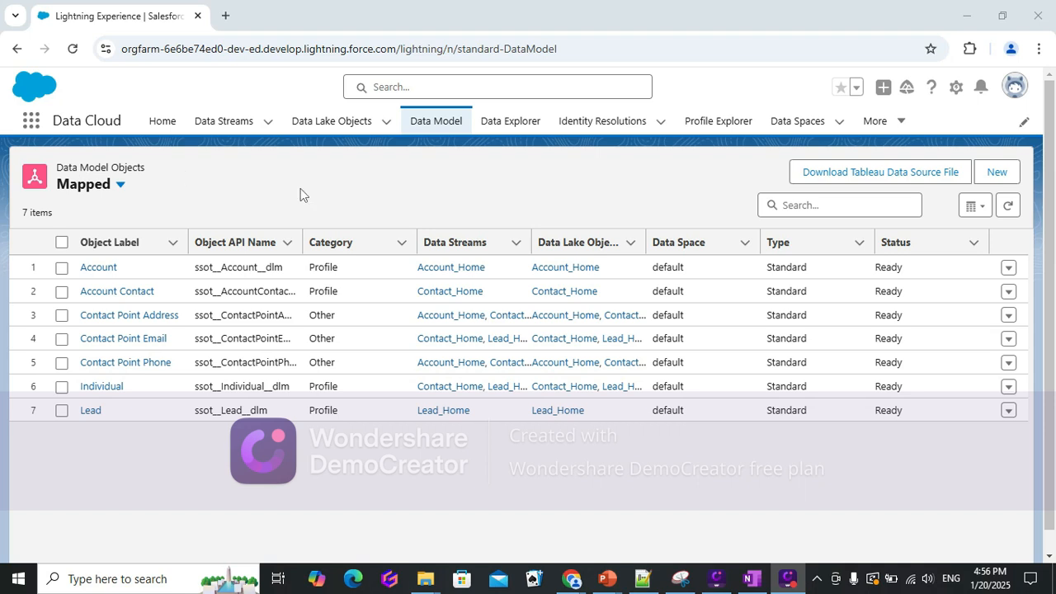
Start creating a new data stream from the Data Streams list.
{"action": "left_click", "coordinate": [221, 124]}
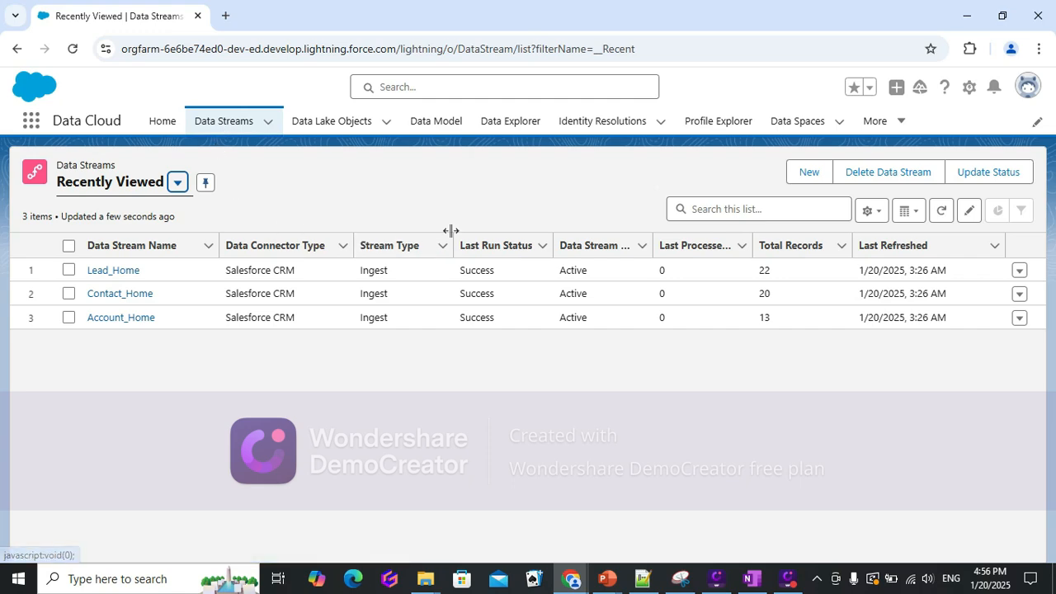
{"action": "left_click", "coordinate": [810, 173]}
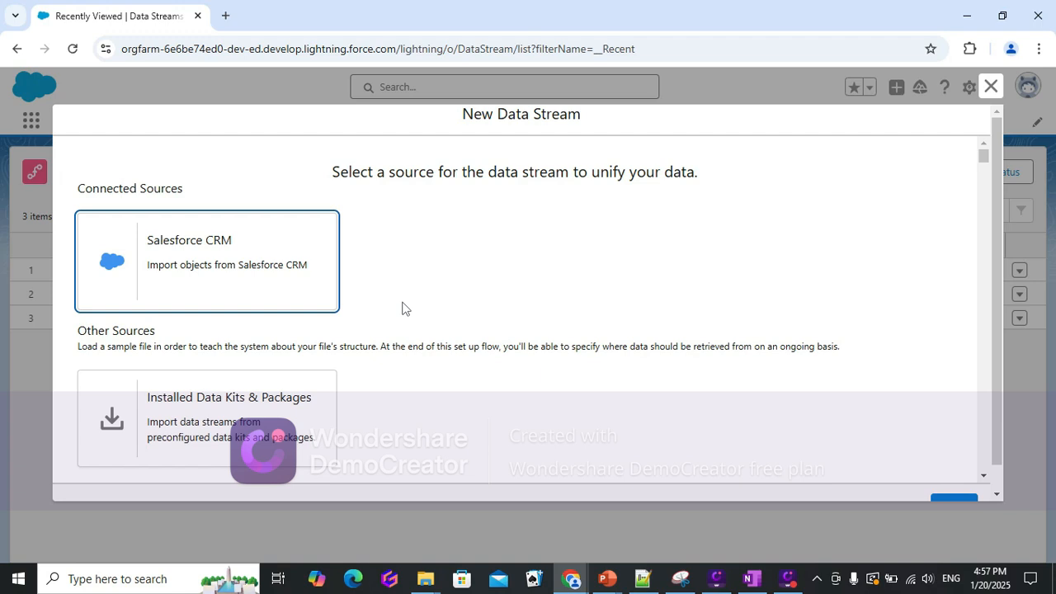
Browse the available connected sources and other connectors for the new data stream.
{"action": "scroll", "coordinate": [478, 308], "scroll_direction": "down", "scroll_amount": 1}
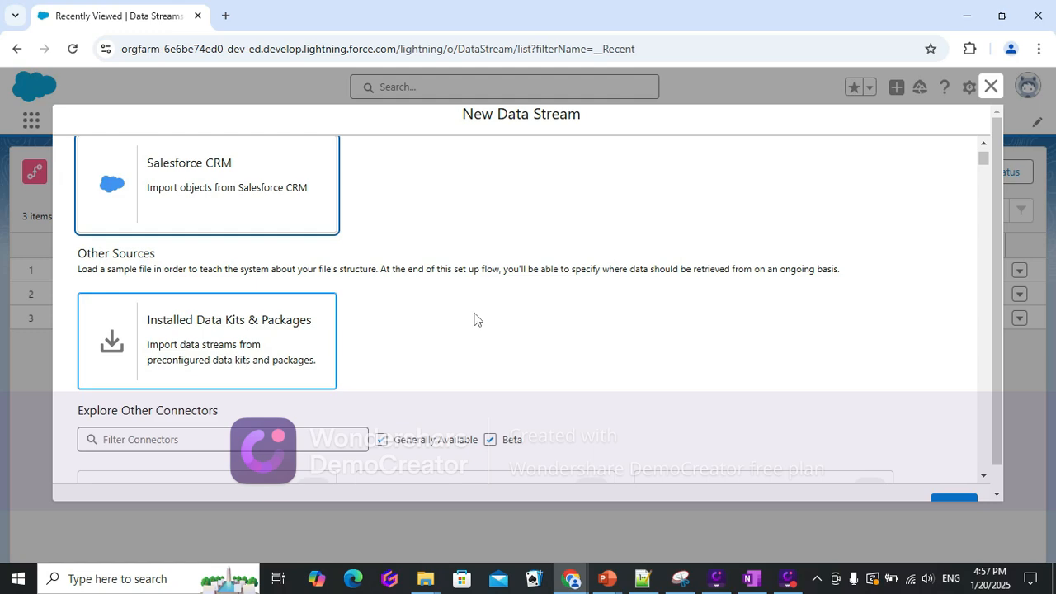
{"action": "scroll", "coordinate": [477, 322], "scroll_direction": "down", "scroll_amount": 2}
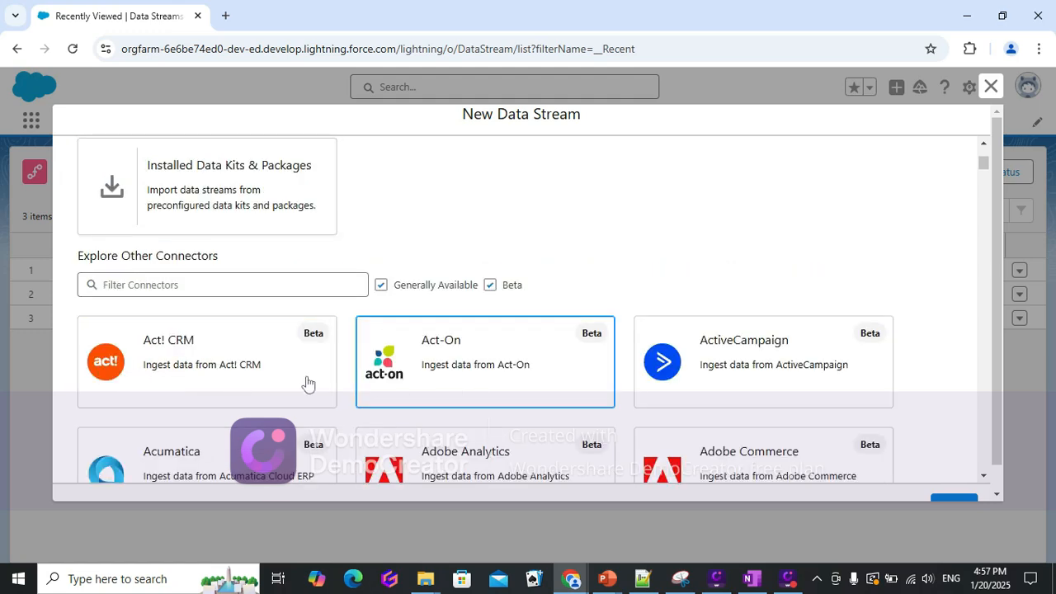
{"action": "scroll", "coordinate": [627, 363], "scroll_direction": "down", "scroll_amount": 1}
{"action": "scroll", "coordinate": [471, 401], "scroll_direction": "down", "scroll_amount": 2}
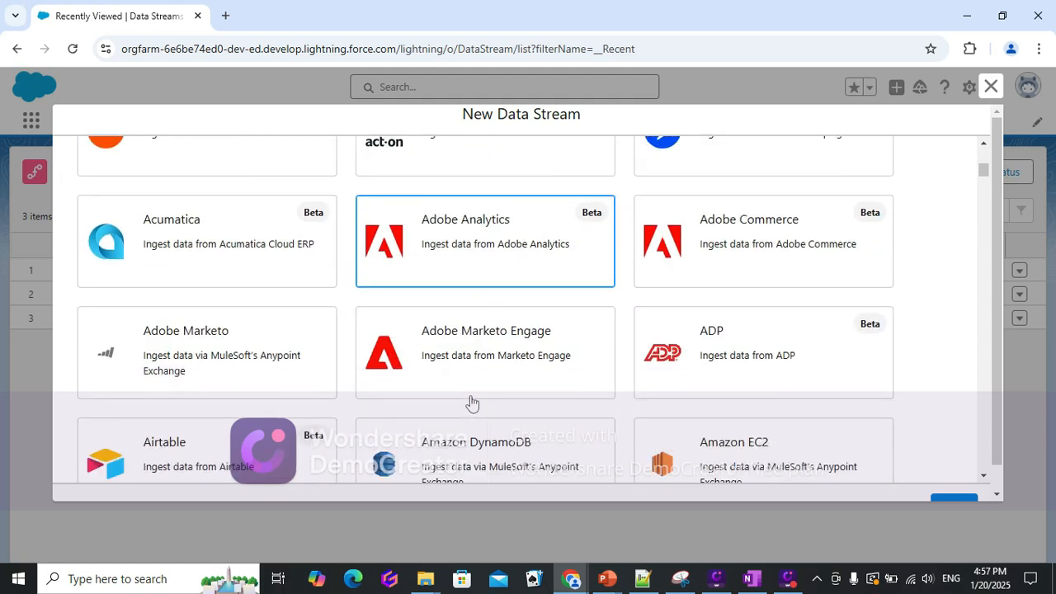
{"action": "scroll", "coordinate": [478, 427], "scroll_direction": "down", "scroll_amount": 2}
{"action": "scroll", "coordinate": [535, 401], "scroll_direction": "down", "scroll_amount": 3}
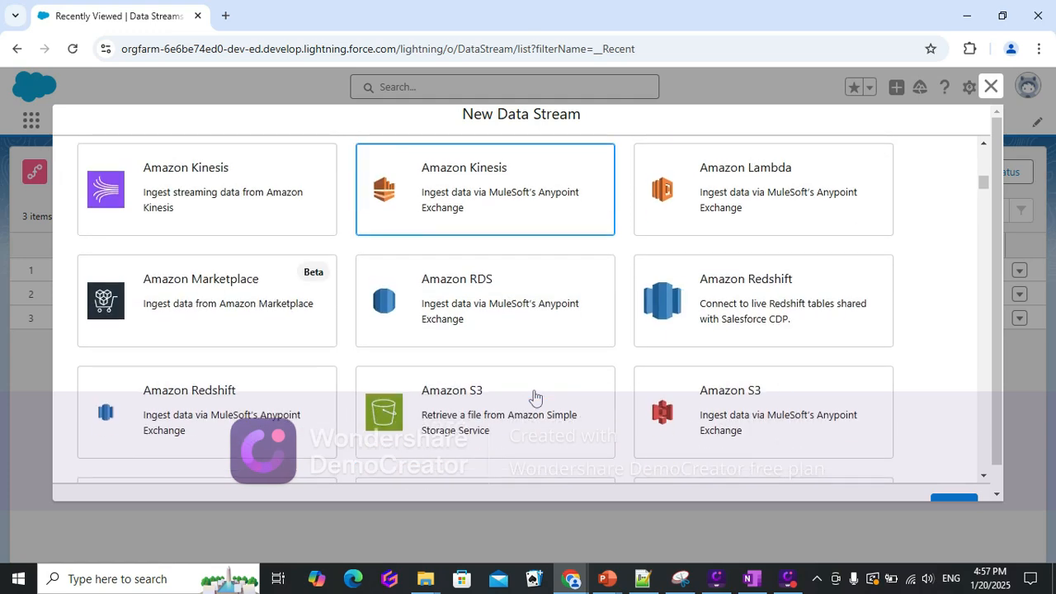
{"action": "scroll", "coordinate": [535, 399], "scroll_direction": "up", "scroll_amount": 10}
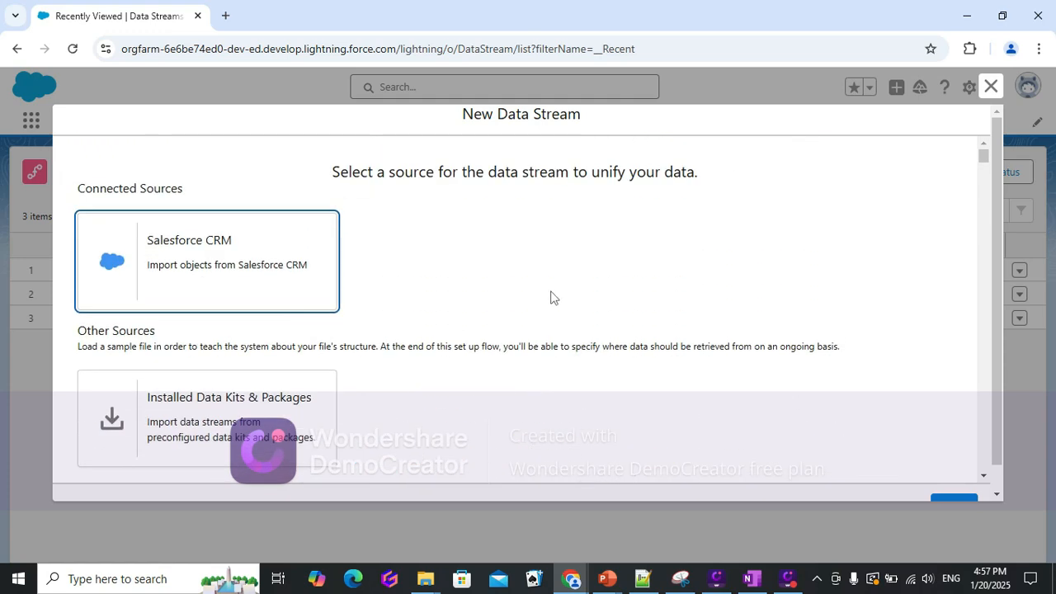
Choose Salesforce CRM as the source and select the Sales standard data bundle, then continue.
{"action": "left_click", "coordinate": [191, 273]}
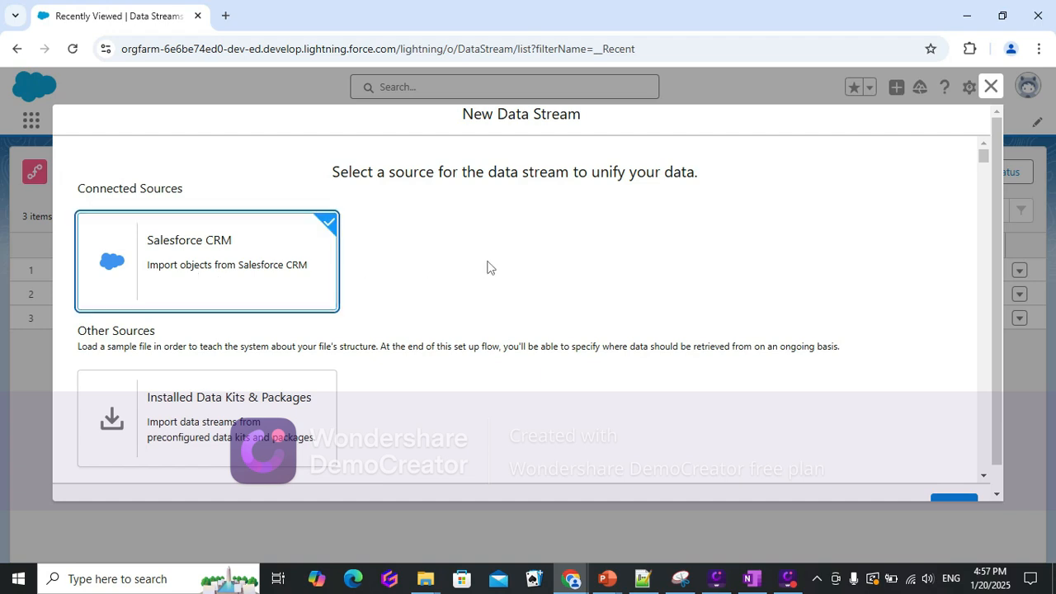
{"action": "scroll", "coordinate": [632, 336], "scroll_direction": "down", "scroll_amount": 3}
{"action": "scroll", "coordinate": [998, 398], "scroll_direction": "down", "scroll_amount": 1}
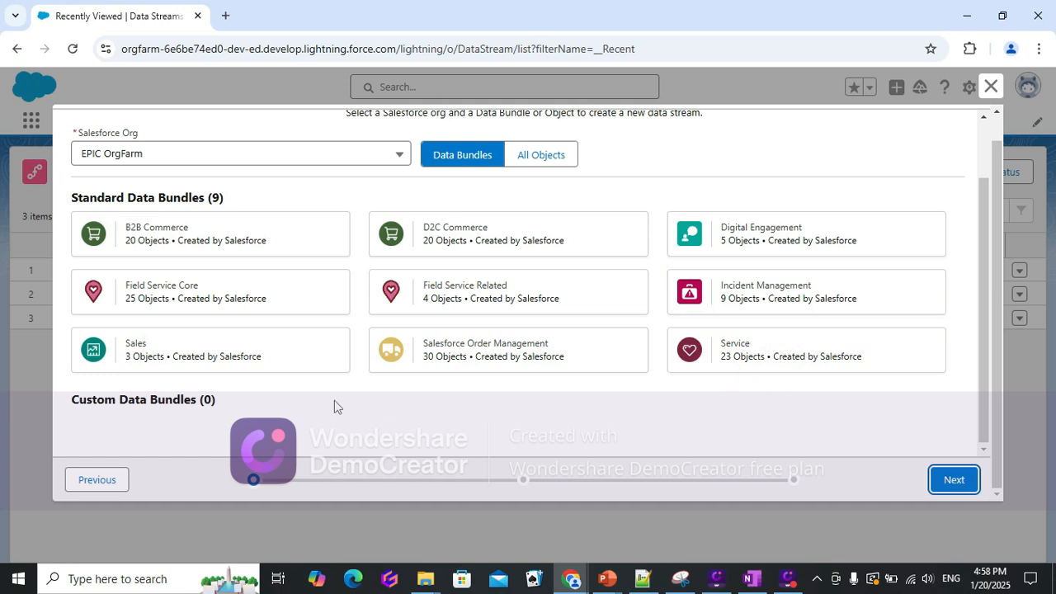
{"action": "left_click", "coordinate": [165, 354]}
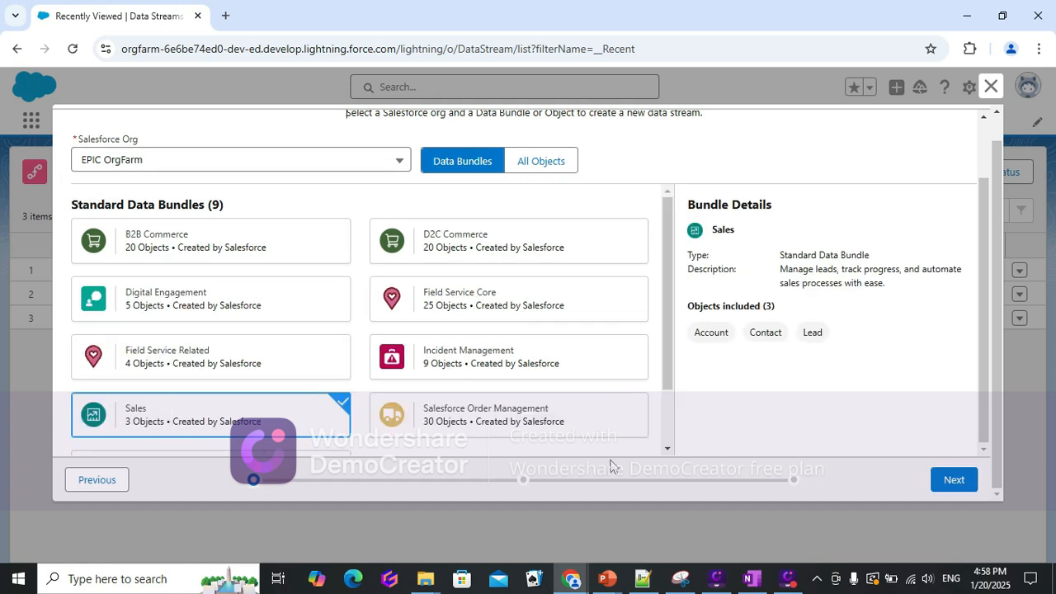
{"action": "left_click", "coordinate": [953, 486]}
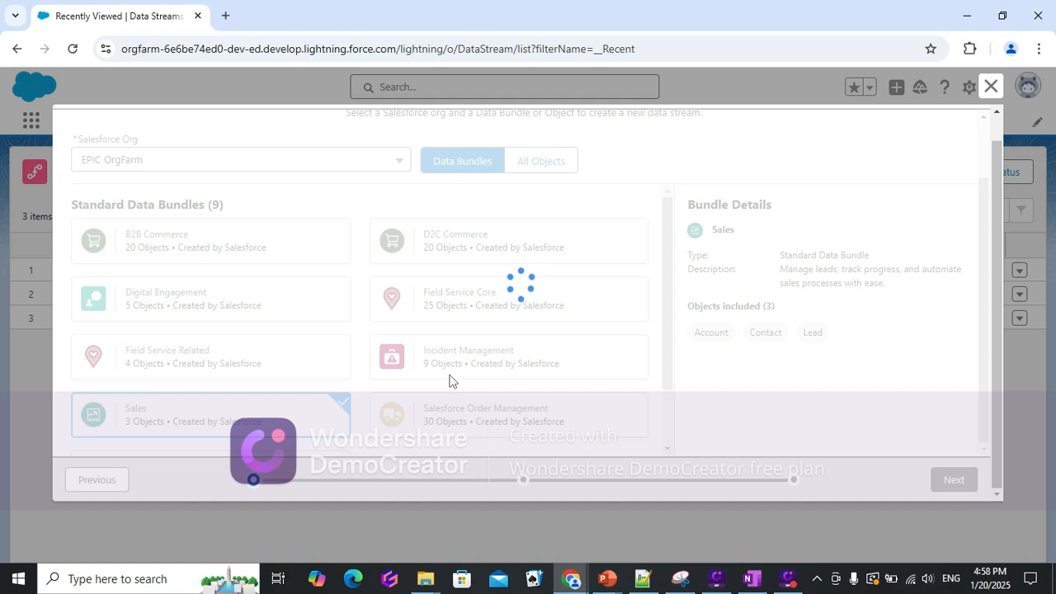
Review the Account, Contact and Lead field lists and the bundle configuration summary, returning to field review.
{"action": "left_click", "coordinate": [325, 353]}
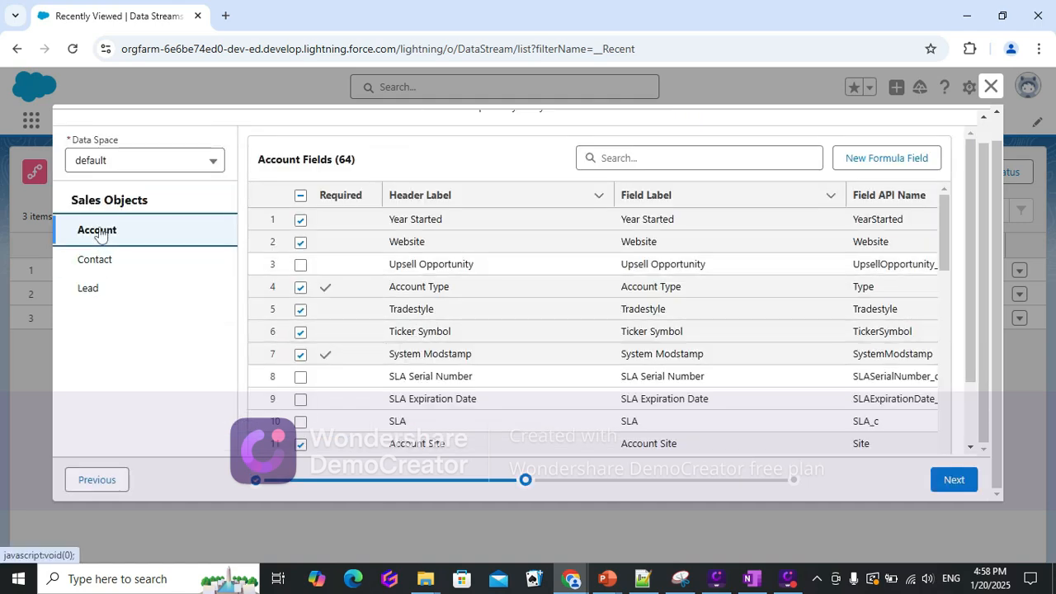
{"action": "left_click", "coordinate": [102, 263]}
{"action": "left_click", "coordinate": [95, 295]}
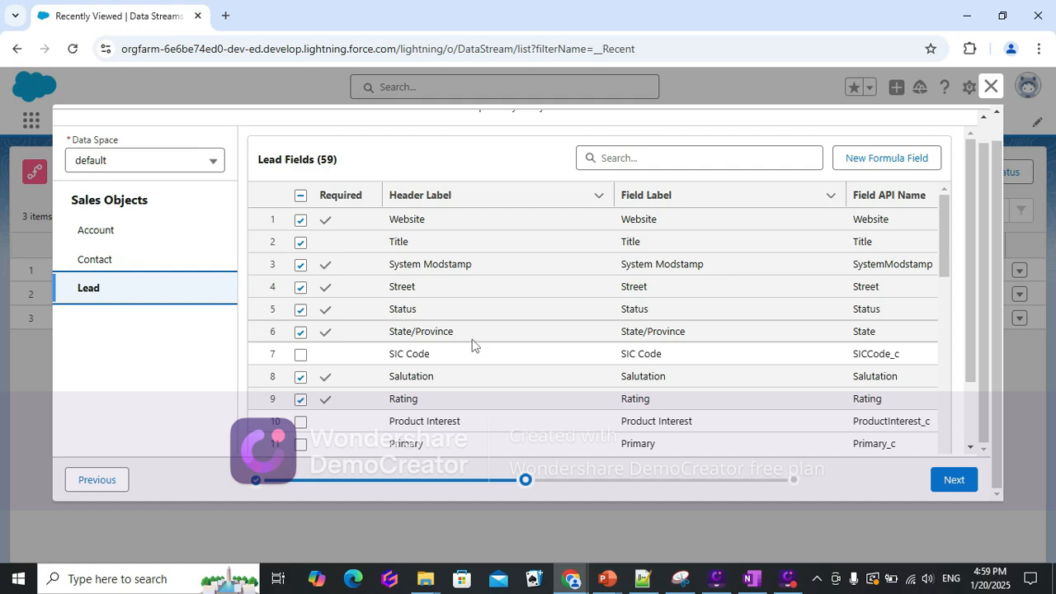
{"action": "left_click_drag", "start_coordinate": [948, 236], "coordinate": [962, 461]}
{"action": "left_click", "coordinate": [953, 479]}
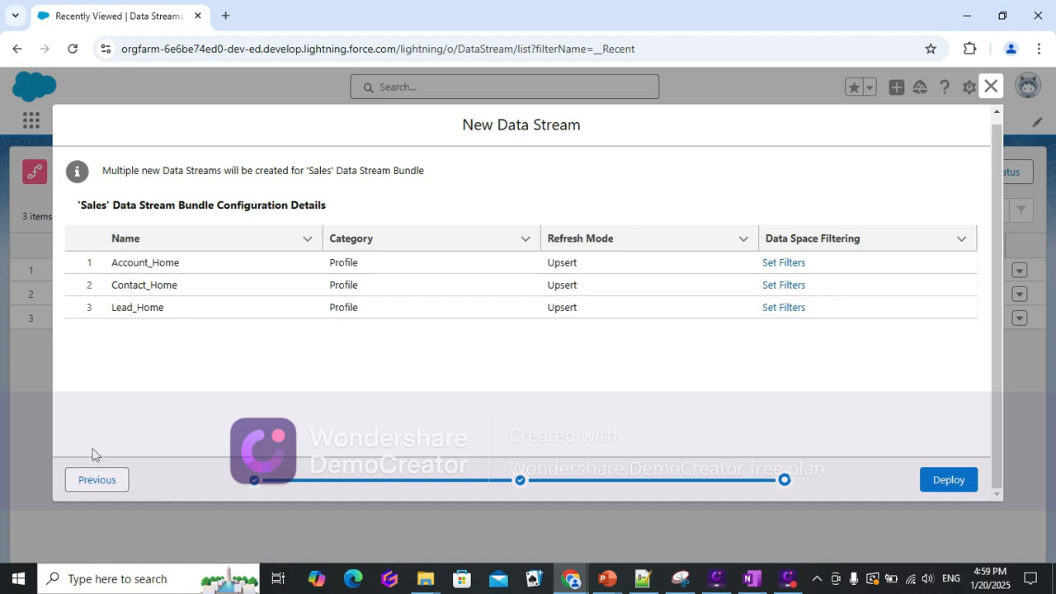
{"action": "left_click", "coordinate": [106, 473]}
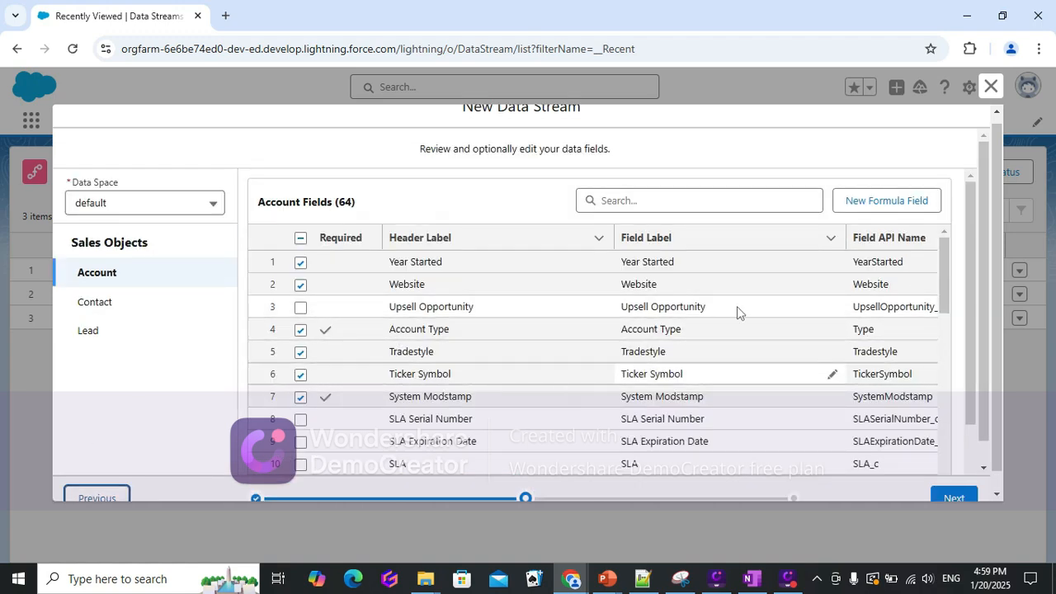
{"action": "left_click", "coordinate": [886, 200]}
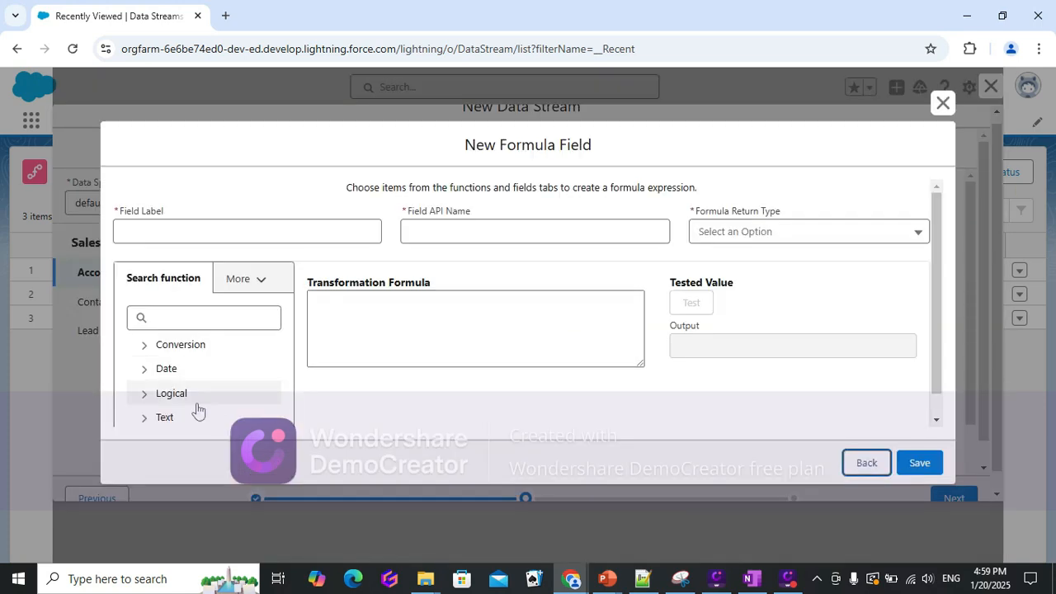
{"action": "left_click", "coordinate": [202, 237]}
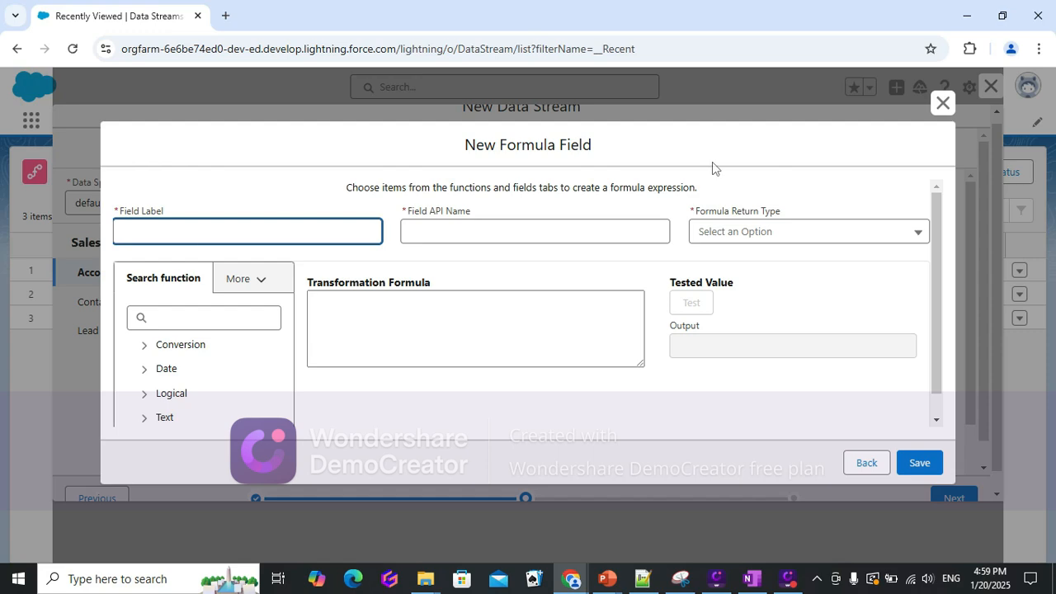
{"action": "left_click", "coordinate": [942, 102]}
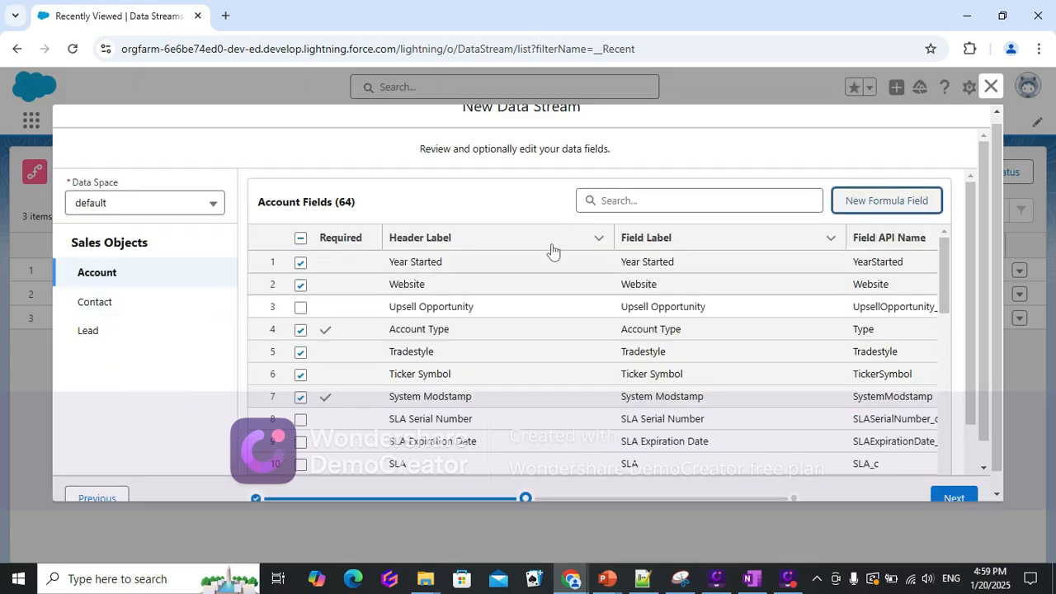
Add a new formula field labelled Account Related to US with a Text return type.
{"action": "left_click", "coordinate": [889, 204]}
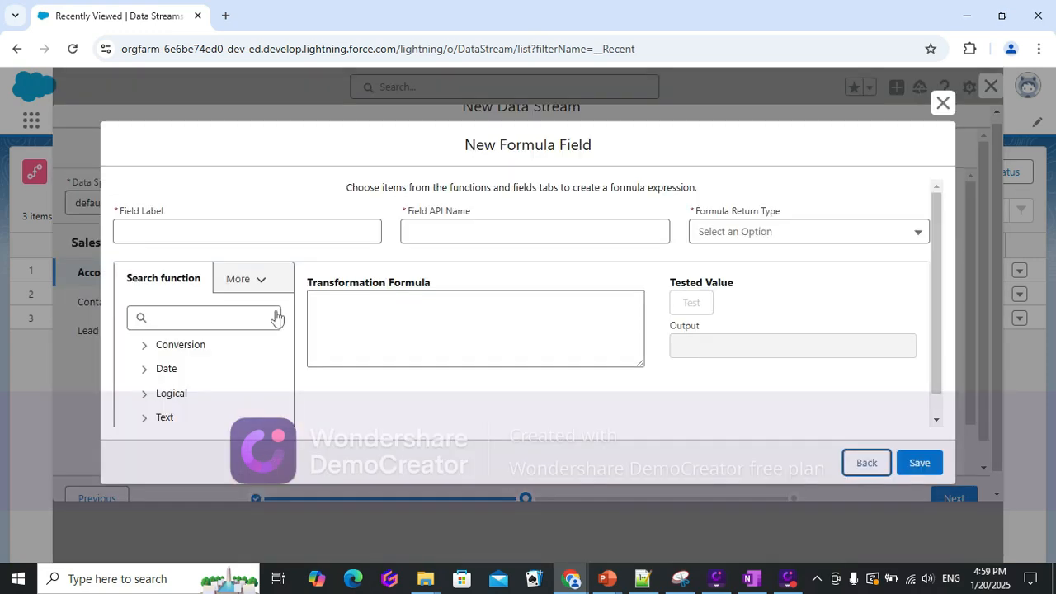
{"action": "left_click", "coordinate": [196, 236]}
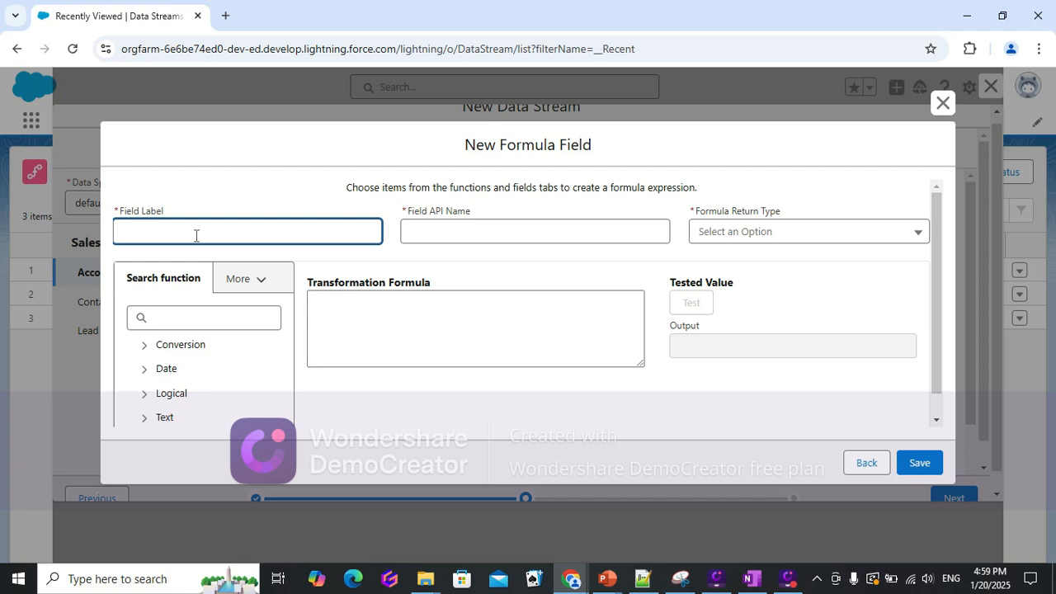
{"action": "type", "text": "Accounb"}
{"action": "type", "text": "n"}
{"action": "type", "text": " Realted t"}
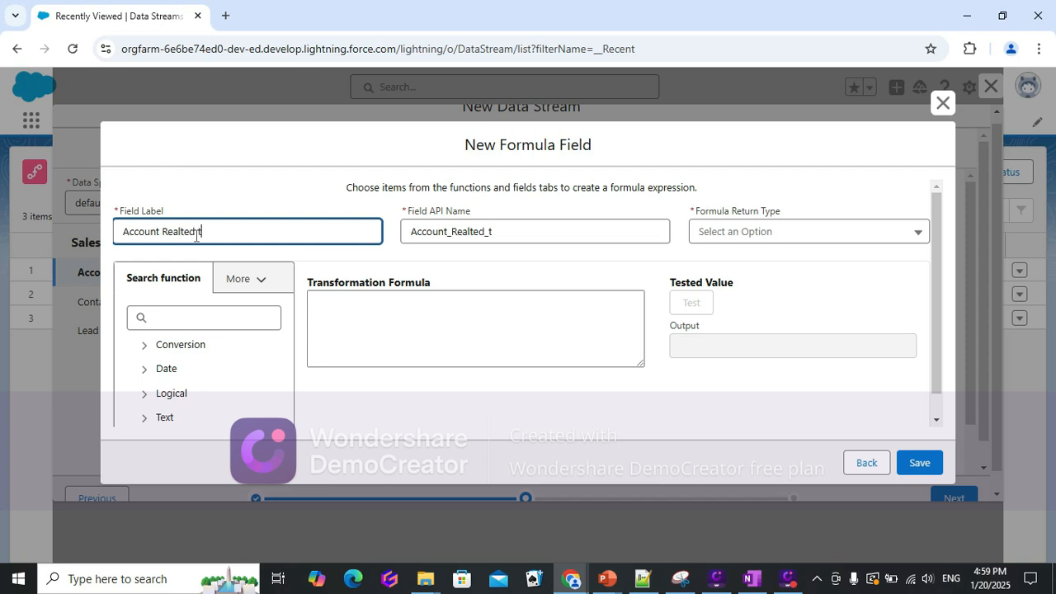
{"action": "type", "text": "o US"}
{"action": "left_click", "coordinate": [178, 232]}
{"action": "key", "text": "BackSpace"}
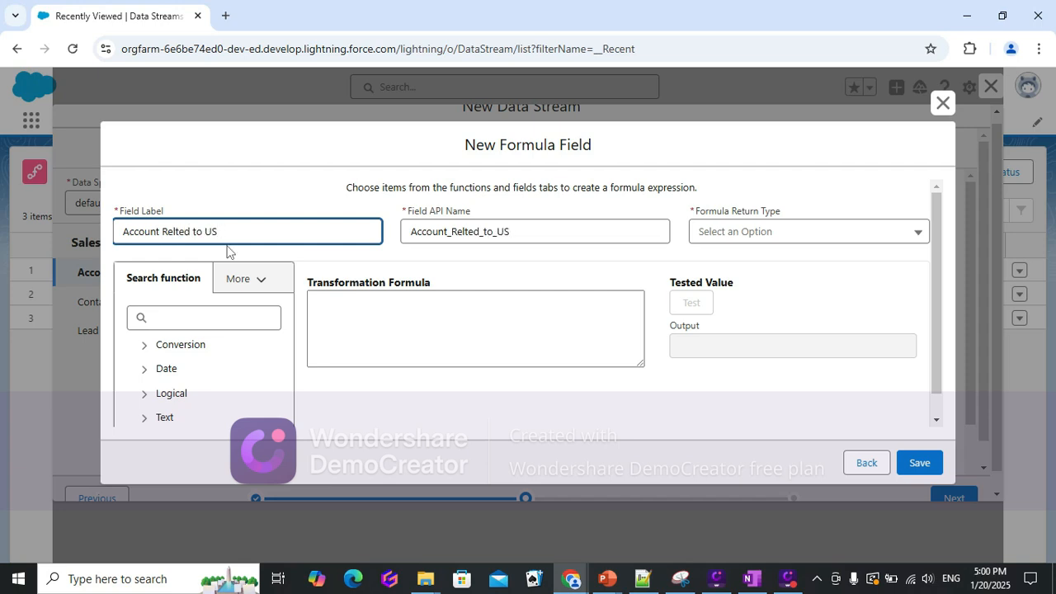
{"action": "type", "text": "a"}
{"action": "left_click", "coordinate": [308, 181]}
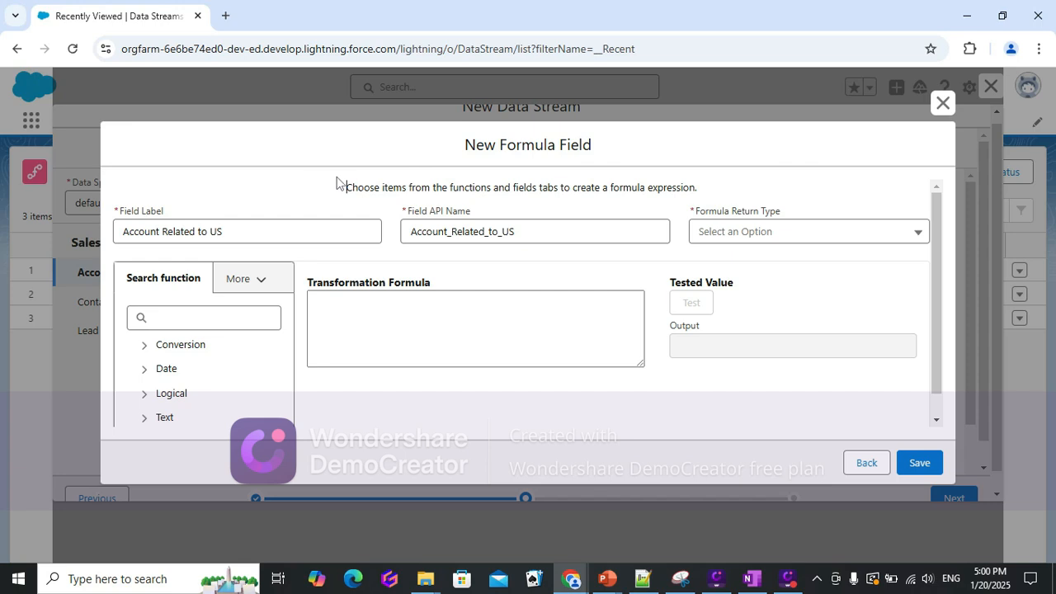
{"action": "left_click", "coordinate": [739, 236]}
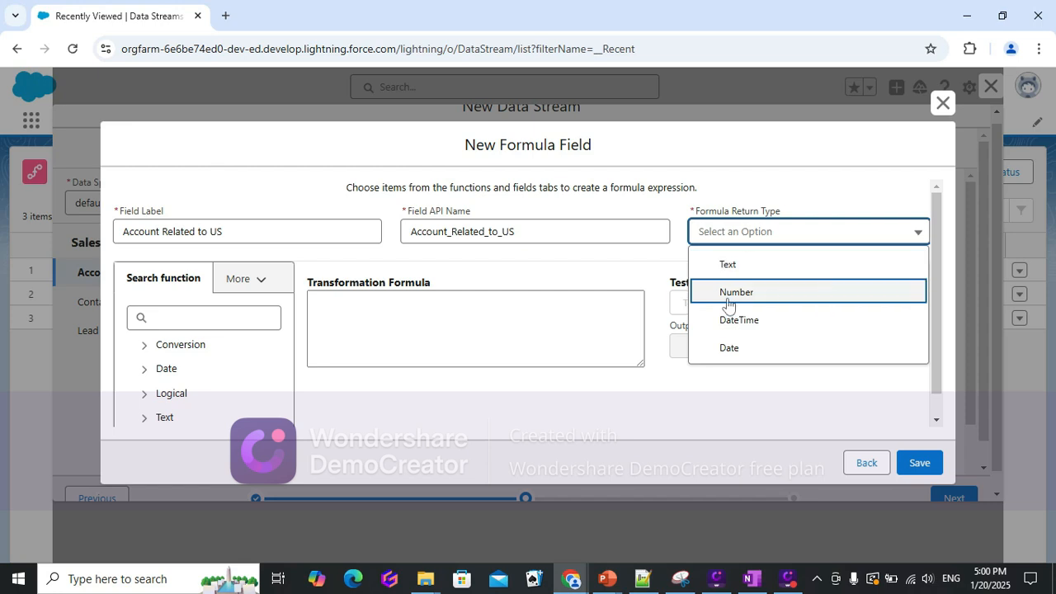
{"action": "left_click", "coordinate": [753, 266]}
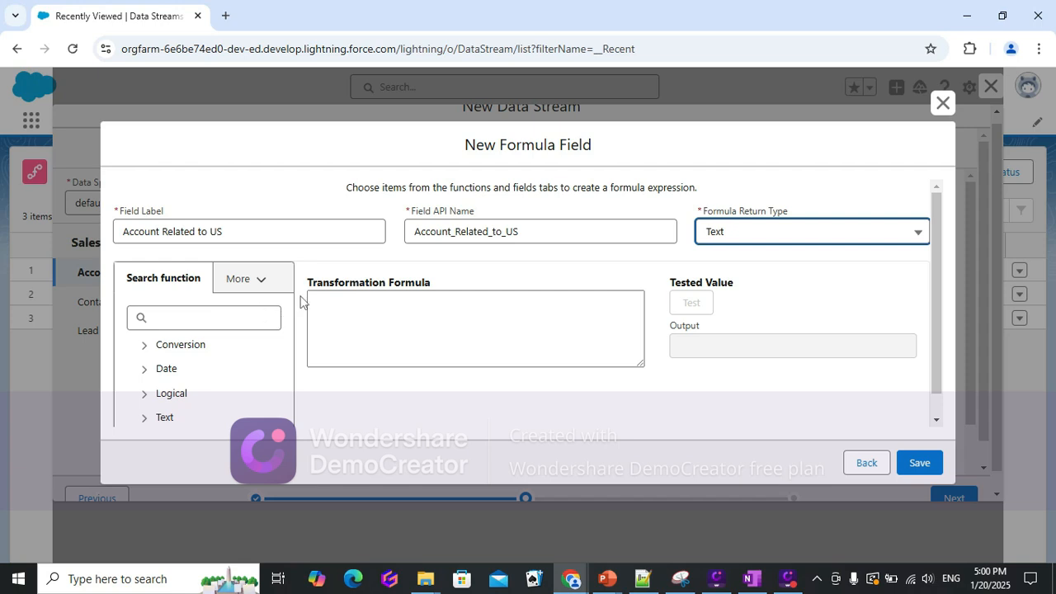
Try inserting the Billing State/Province attribute into the transformation formula, then clear the formula.
{"action": "left_click", "coordinate": [262, 285]}
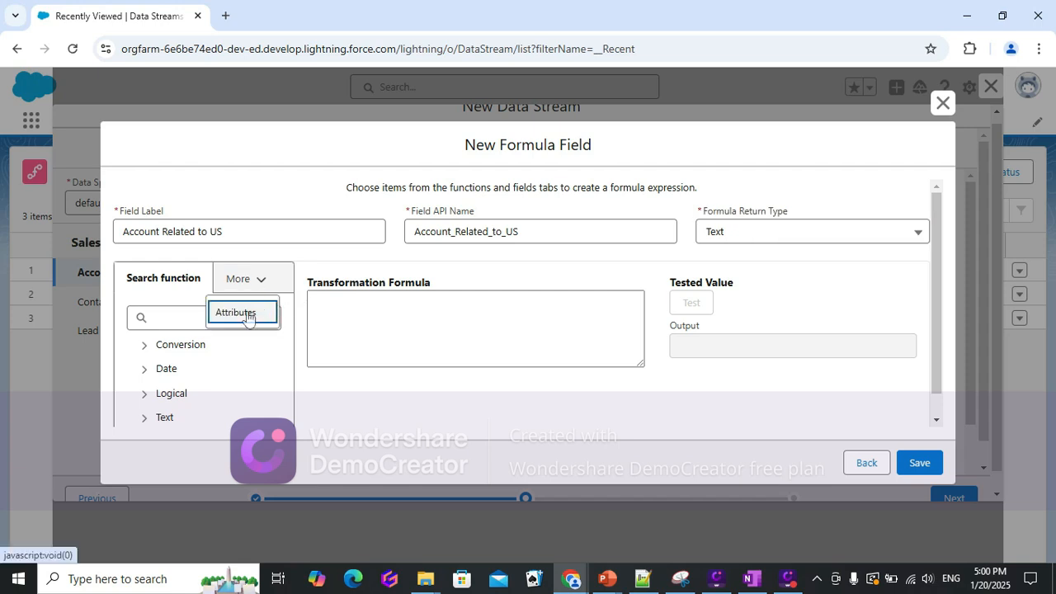
{"action": "left_click", "coordinate": [247, 313]}
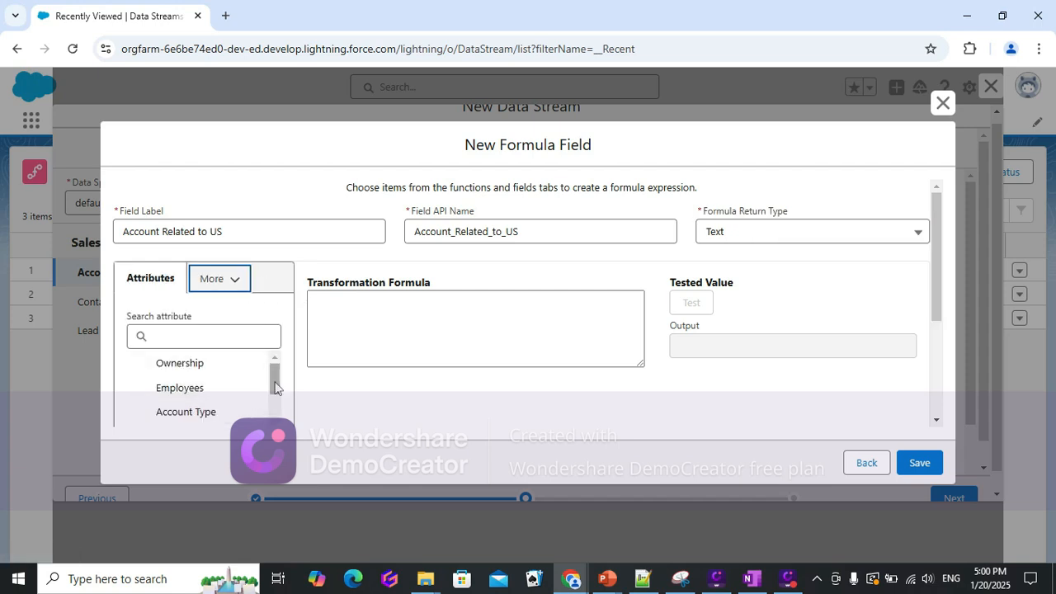
{"action": "left_click_drag", "start_coordinate": [275, 378], "coordinate": [282, 426]}
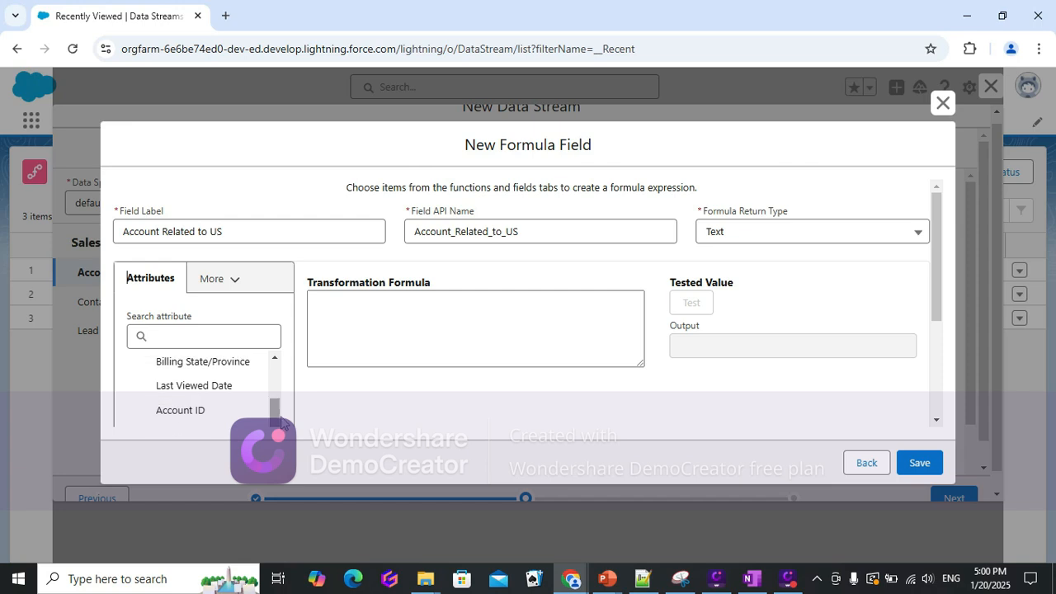
{"action": "double_click", "coordinate": [205, 363]}
{"action": "left_click", "coordinate": [205, 363]}
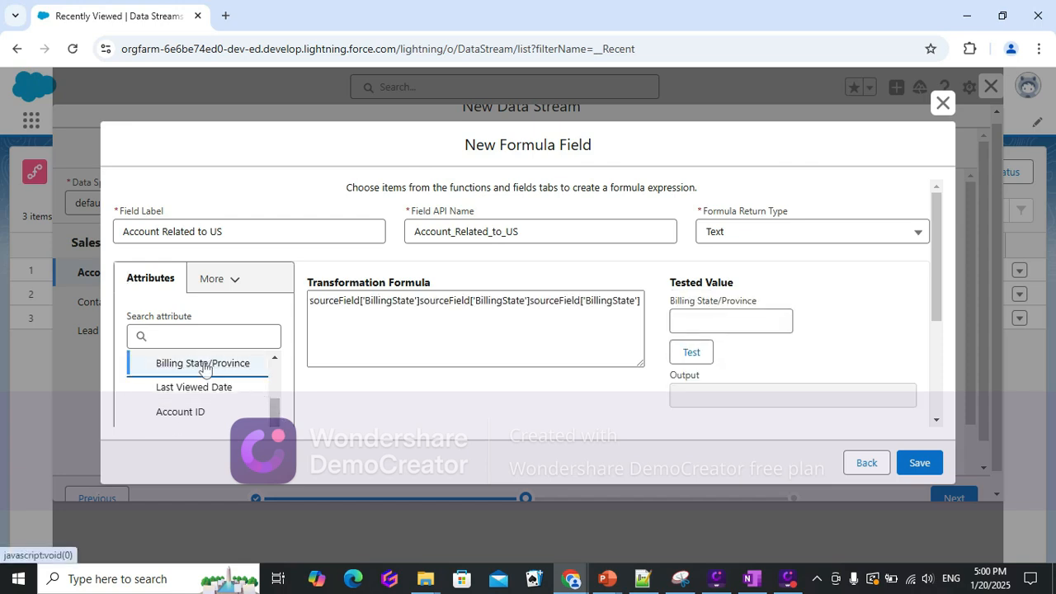
{"action": "left_click", "coordinate": [438, 353]}
{"action": "key", "text": "ctrl+a"}
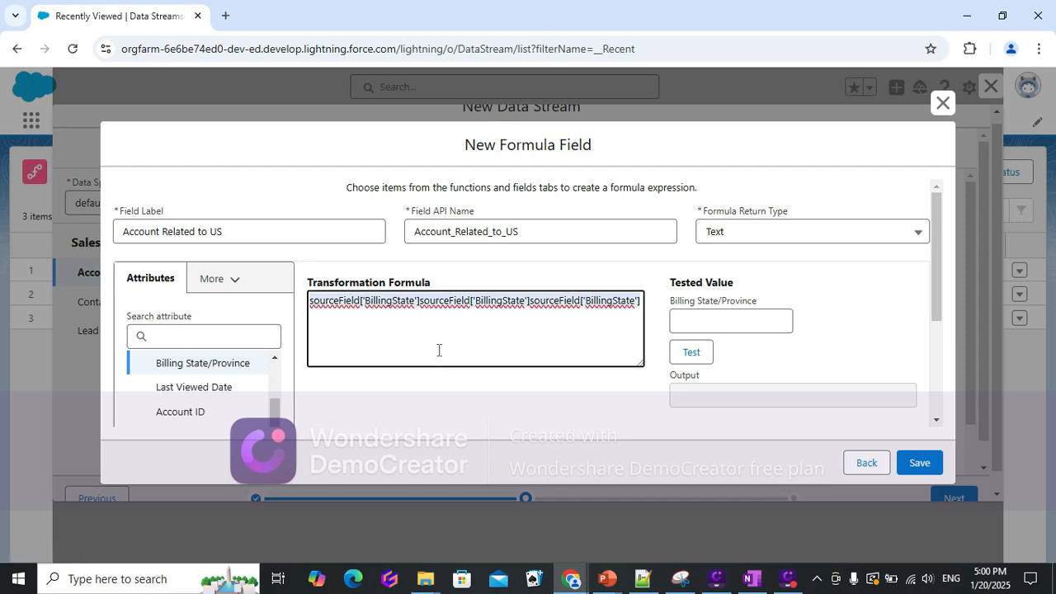
{"action": "key", "text": "BackSpace"}
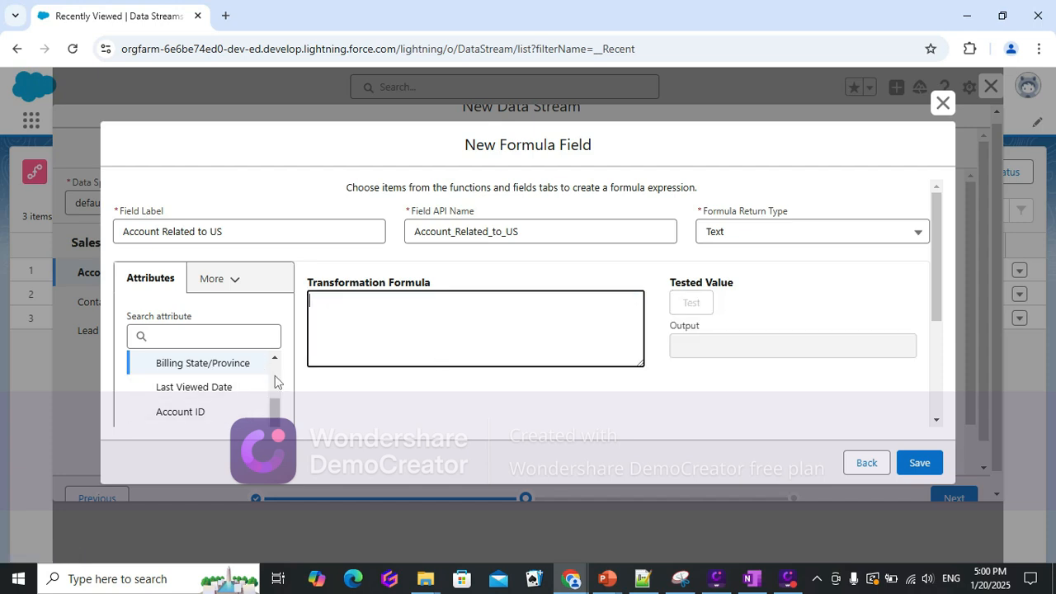
Search the attributes for "coun" and insert Billing Country into the transformation formula.
{"action": "left_click", "coordinate": [276, 360]}
{"action": "left_click", "coordinate": [277, 360]}
{"action": "left_click", "coordinate": [195, 340]}
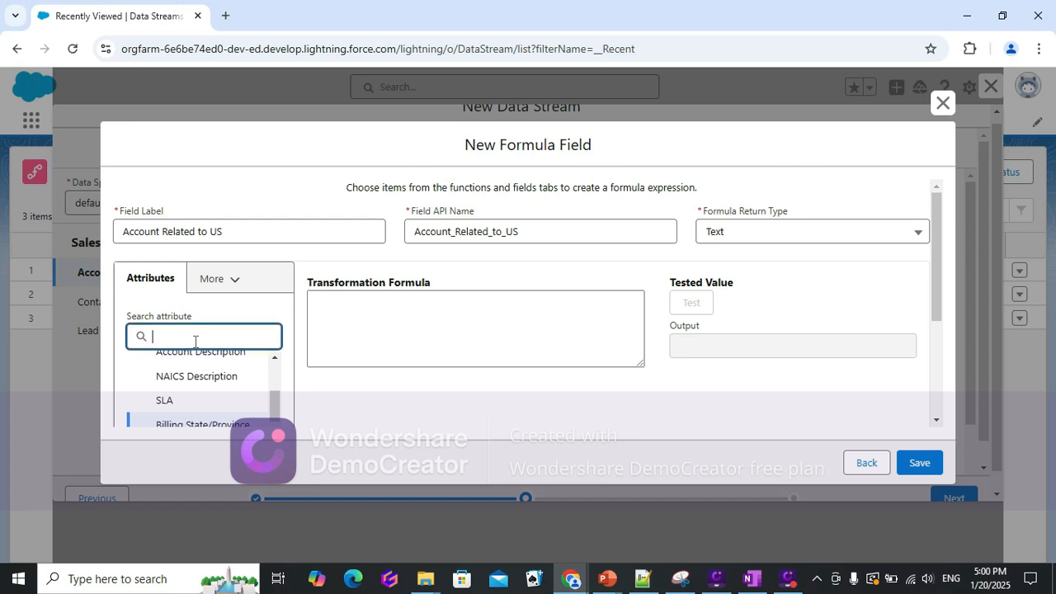
{"action": "type", "text": "cpou"}
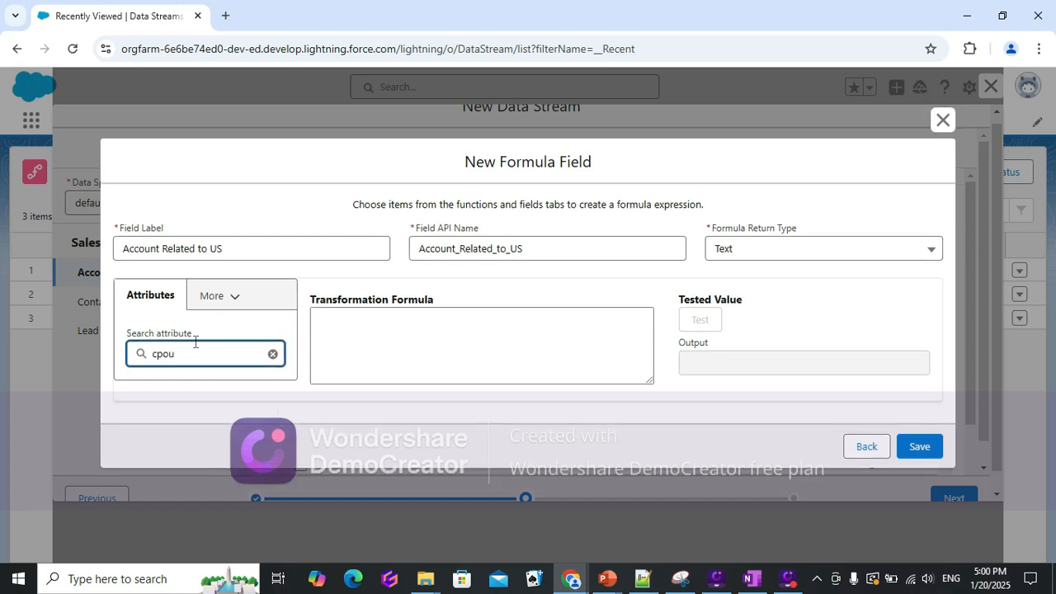
{"action": "key", "text": "BackSpace"}
{"action": "type", "text": "o"}
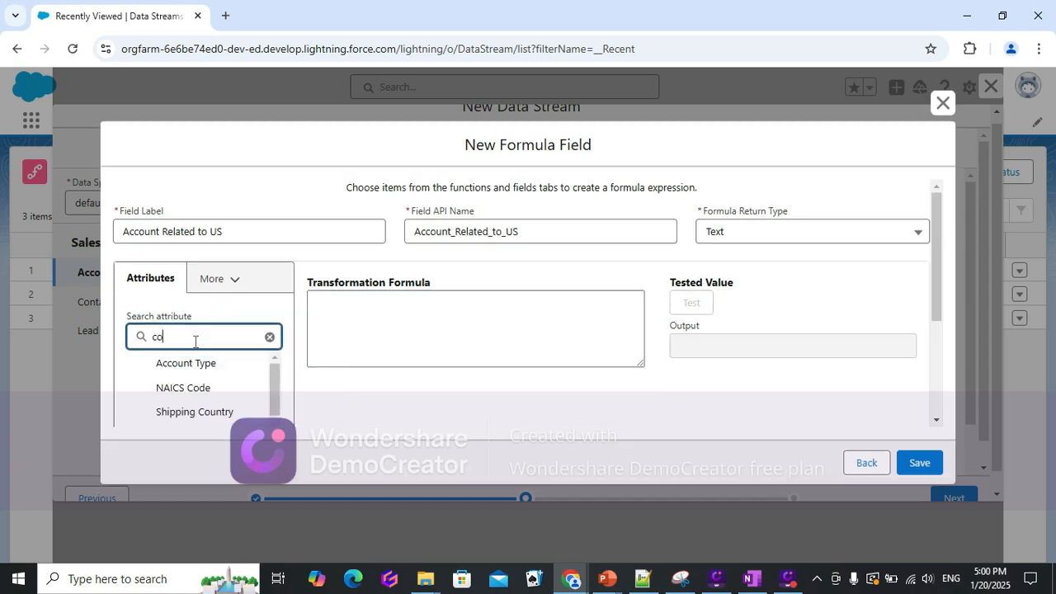
{"action": "type", "text": "un"}
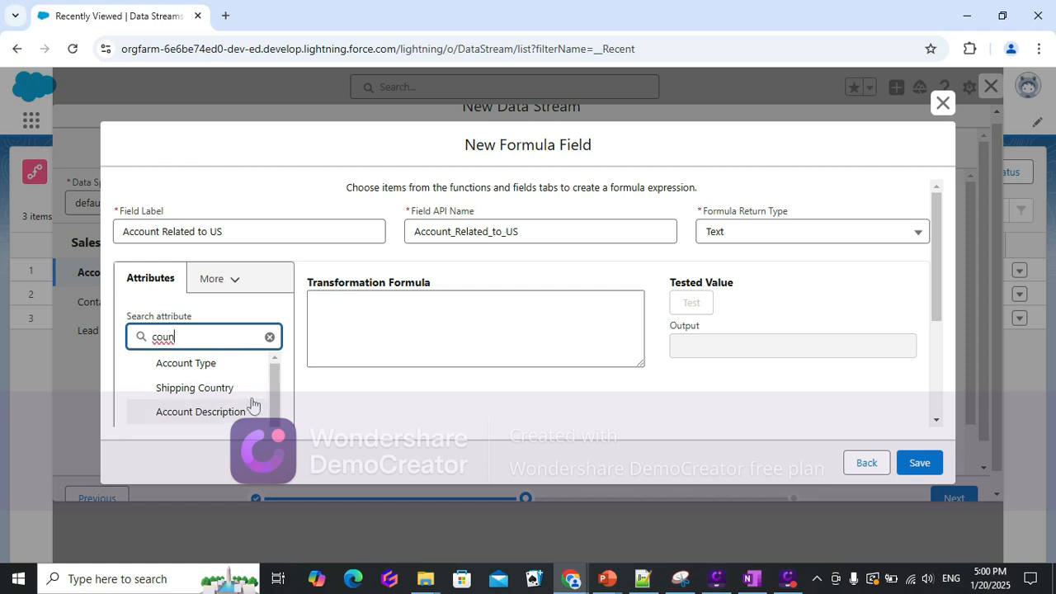
{"action": "left_click_drag", "start_coordinate": [274, 407], "coordinate": [276, 443]}
{"action": "left_click", "coordinate": [190, 398]}
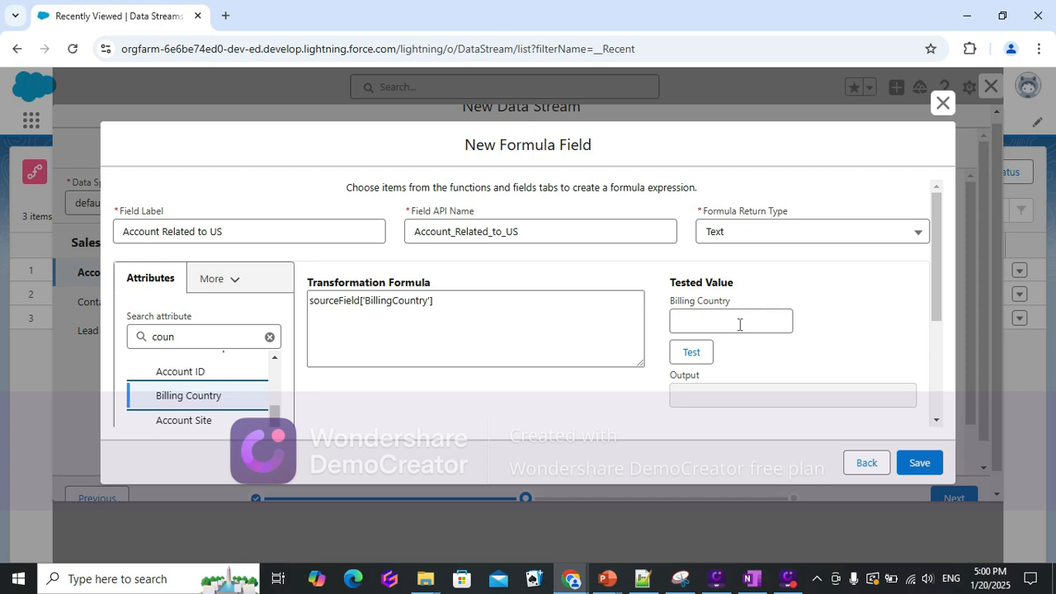
Extend the formula to compare Billing Country with 'US', enter US as the test Billing Country and run the test.
{"action": "left_click", "coordinate": [500, 307]}
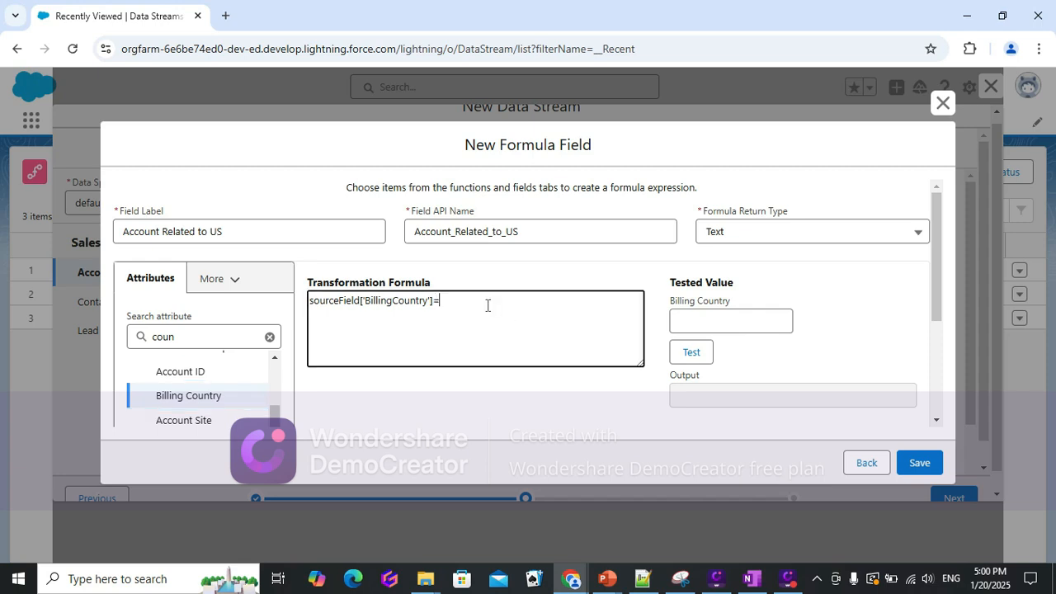
{"action": "type", "text": "=US'"}
{"action": "key", "text": "Left"}
{"action": "key", "text": "Left"}
{"action": "key", "text": "Left"}
{"action": "type", "text": "'"}
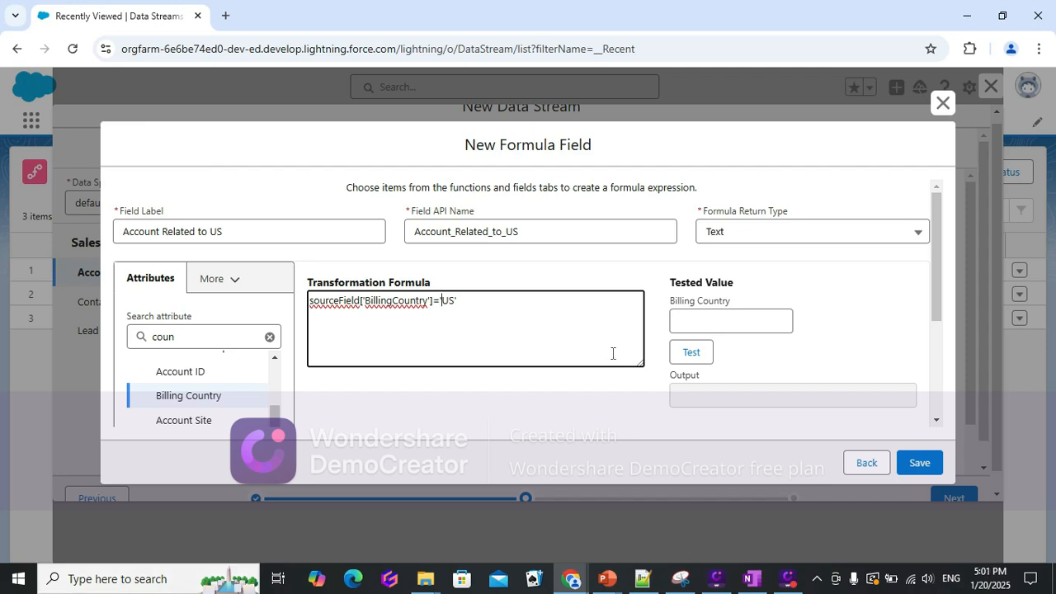
{"action": "left_click", "coordinate": [711, 321]}
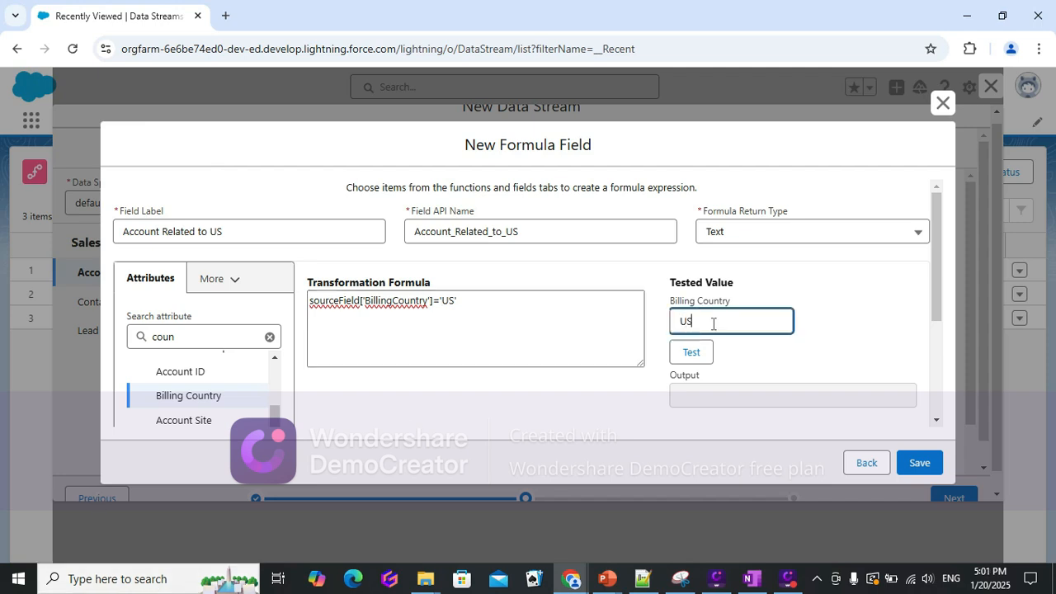
{"action": "left_click", "coordinate": [693, 355]}
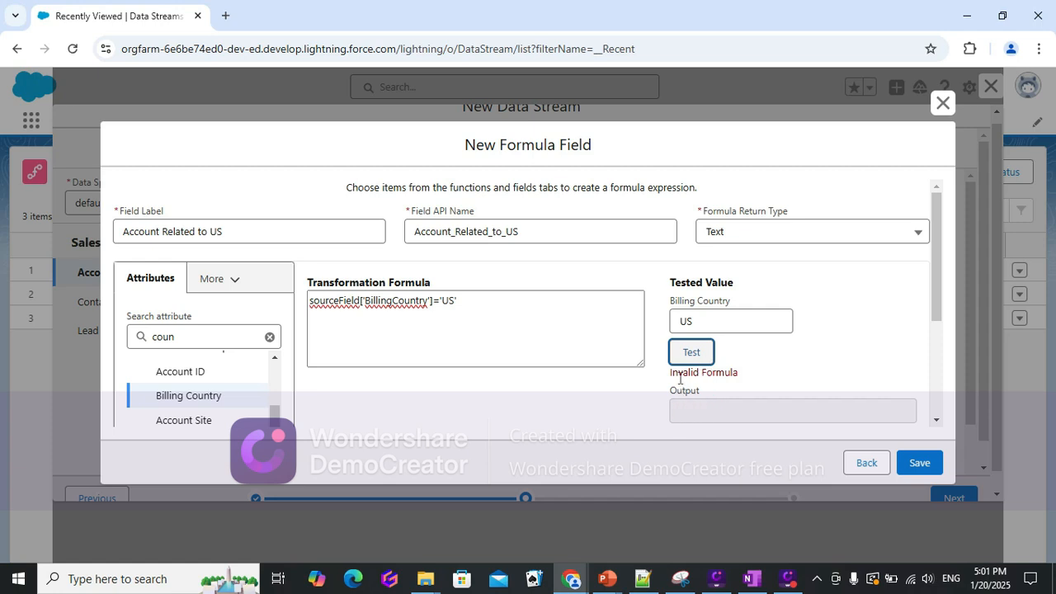
Rewrite the comparison as sourceField['BillingCountry']=="US" and test the formula again.
{"action": "left_click", "coordinate": [474, 301]}
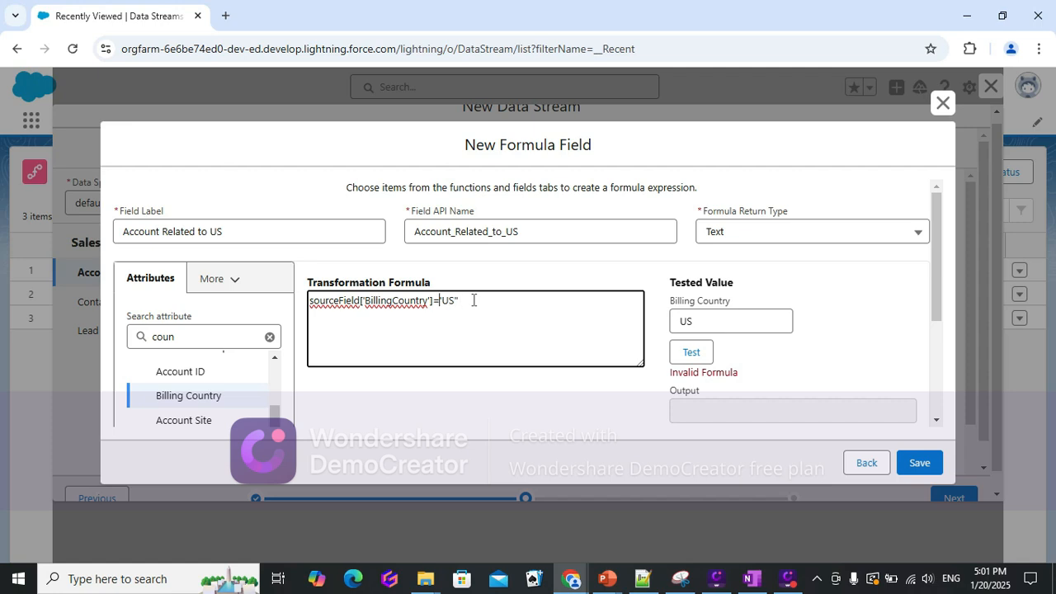
{"action": "key", "text": "BackSpace"}
{"action": "key", "text": "BackSpace"}
{"action": "key", "text": "BackSpace"}
{"action": "key", "text": "BackSpace"}
{"action": "type", "text": "\"US\""}
{"action": "left_click", "coordinate": [688, 353]}
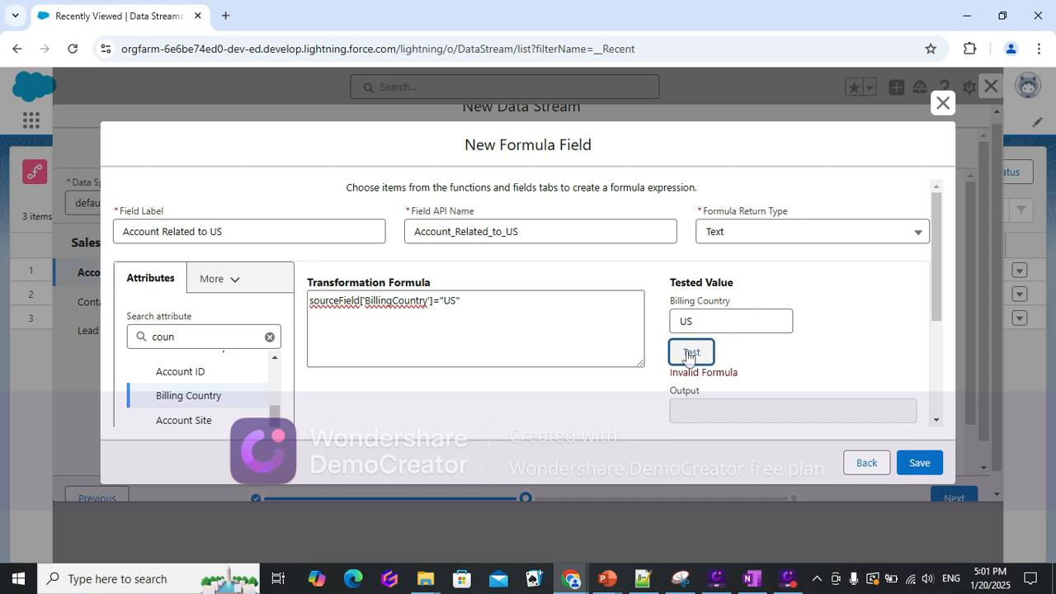
{"action": "left_click", "coordinate": [475, 323]}
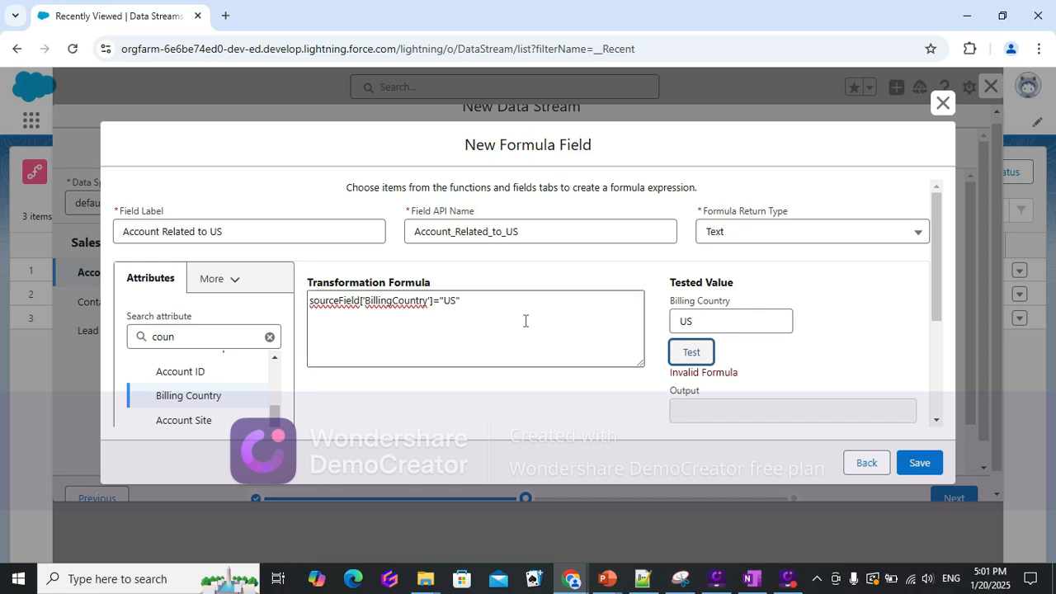
{"action": "left_click", "coordinate": [439, 307]}
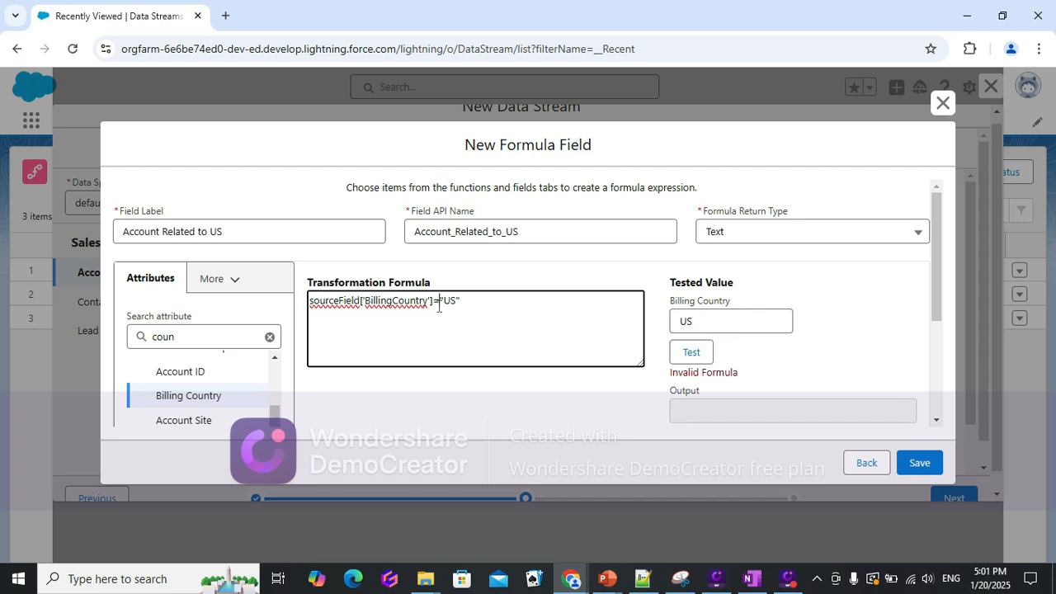
{"action": "type", "text": "="}
{"action": "left_click", "coordinate": [685, 362]}
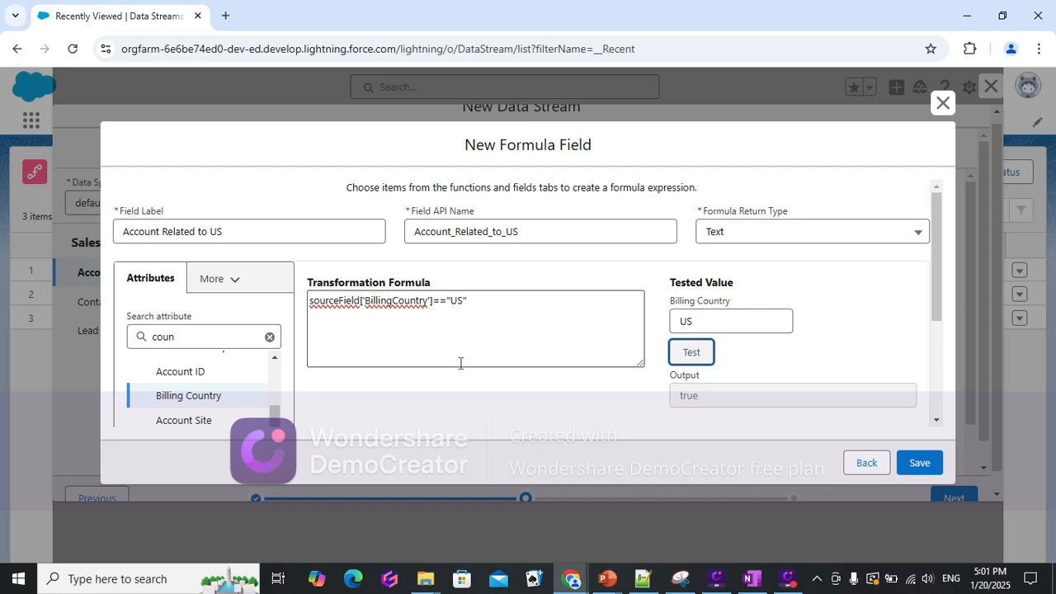
Save the Account Related to US formula field.
{"action": "scroll", "coordinate": [566, 361], "scroll_direction": "down", "scroll_amount": 3}
{"action": "scroll", "coordinate": [564, 359], "scroll_direction": "up", "scroll_amount": 3}
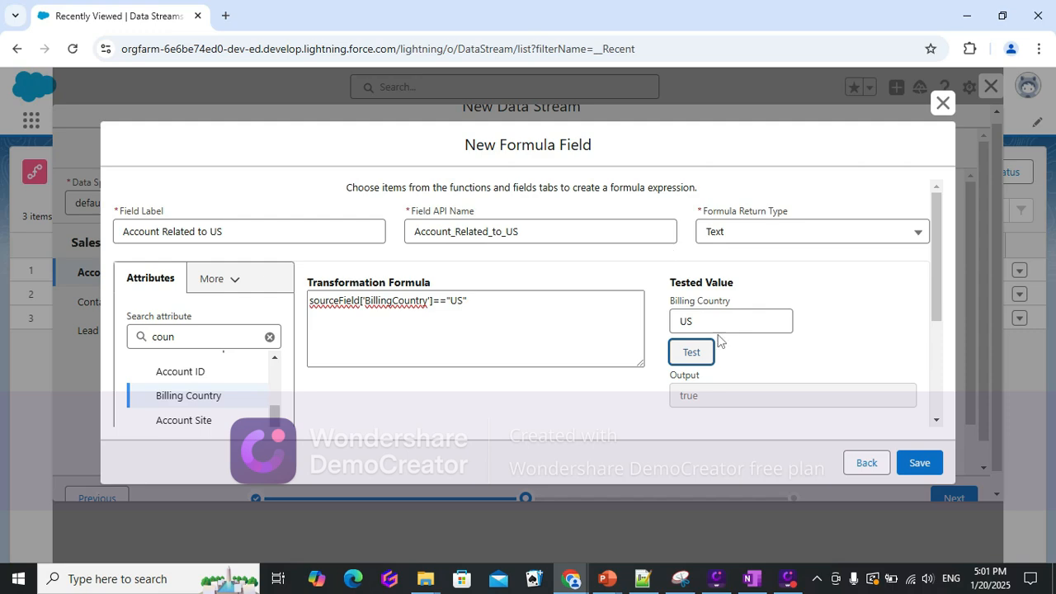
{"action": "left_click", "coordinate": [917, 462]}
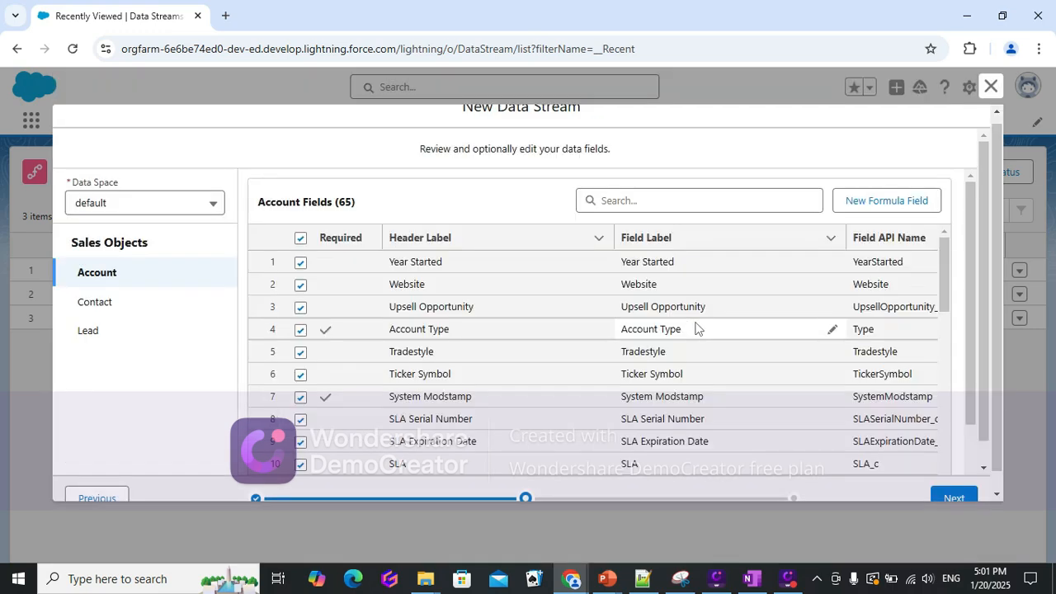
Continue to the bundle configuration summary and deploy the Sales data streams.
{"action": "scroll", "coordinate": [1003, 361], "scroll_direction": "down", "scroll_amount": 1}
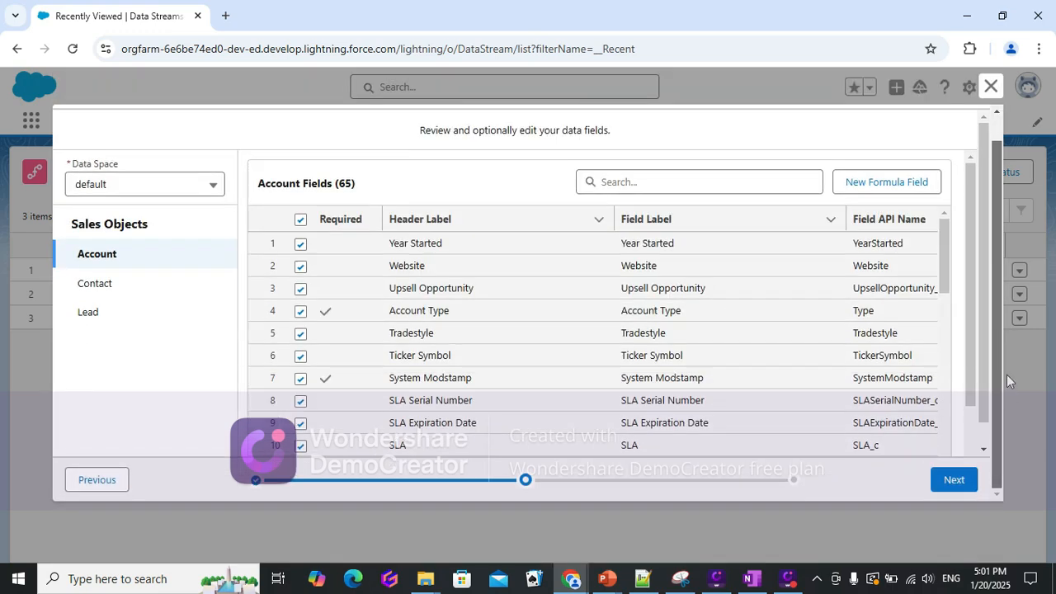
{"action": "left_click", "coordinate": [951, 480]}
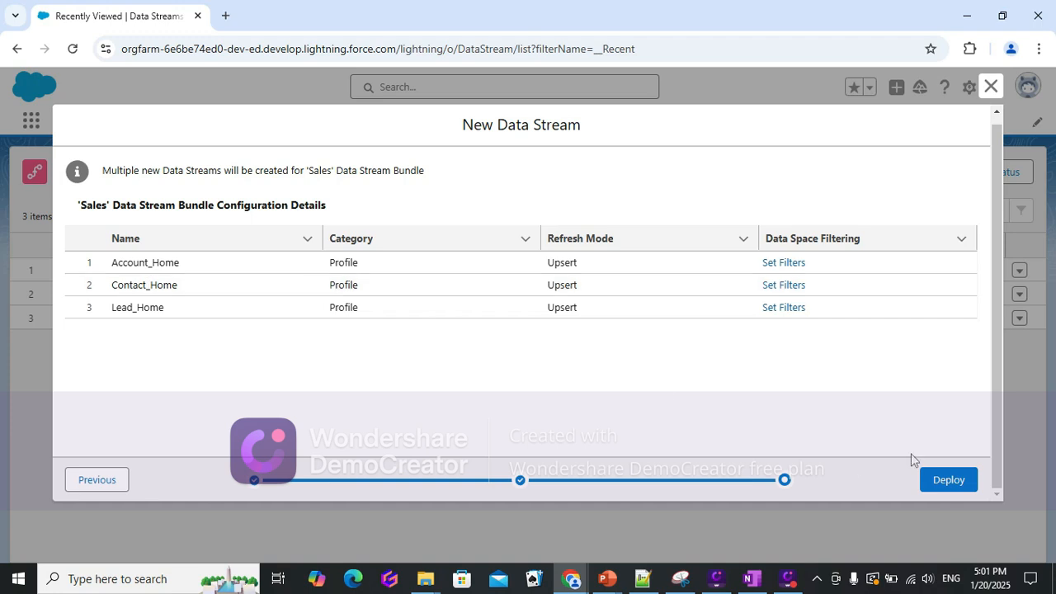
{"action": "left_click", "coordinate": [948, 481]}
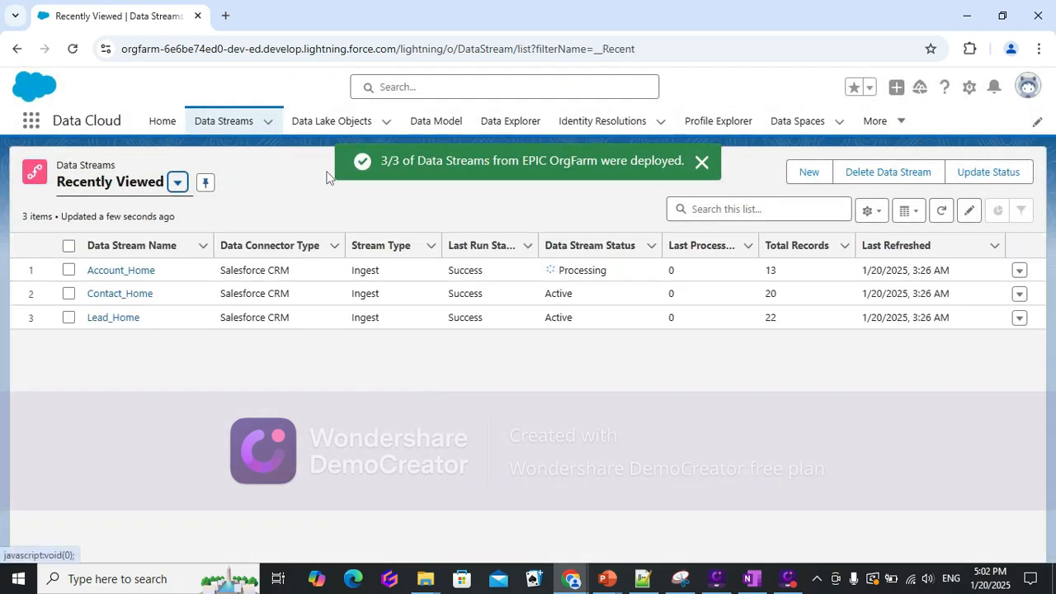
Open the Lead_Home data lake object from the Data Lake Objects list.
{"action": "left_click", "coordinate": [332, 123]}
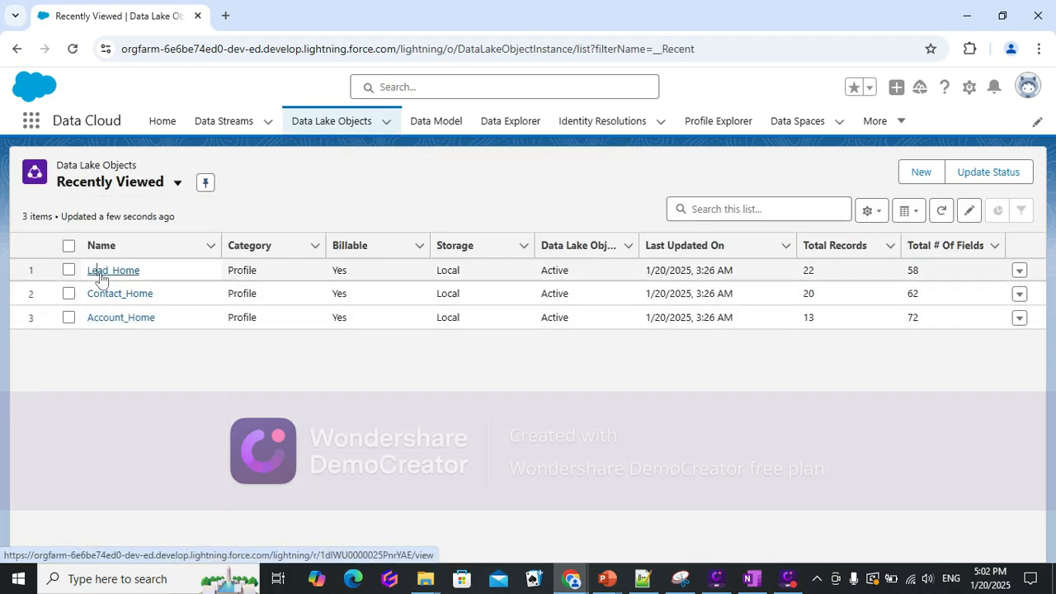
{"action": "left_click", "coordinate": [100, 272]}
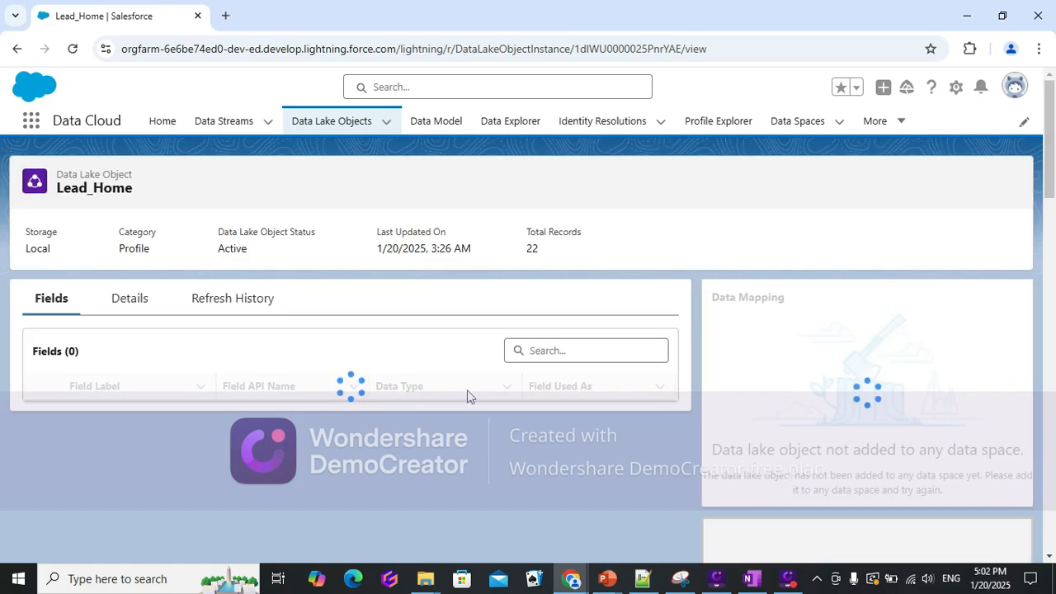
Review the Lead_Home object definition and its field list.
{"action": "scroll", "coordinate": [225, 398], "scroll_direction": "down", "scroll_amount": 2}
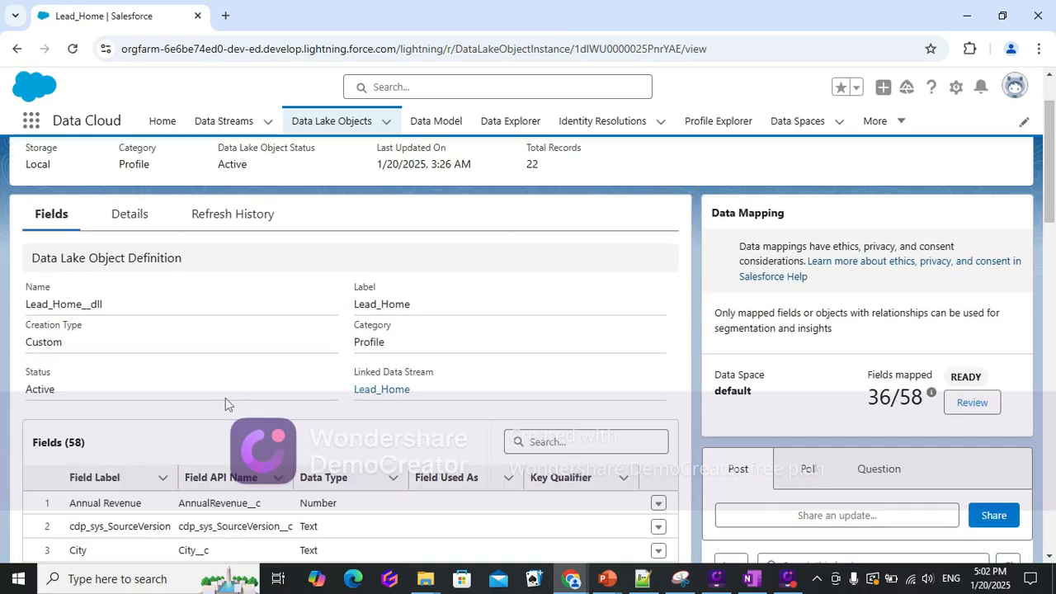
{"action": "scroll", "coordinate": [350, 485], "scroll_direction": "down", "scroll_amount": 10}
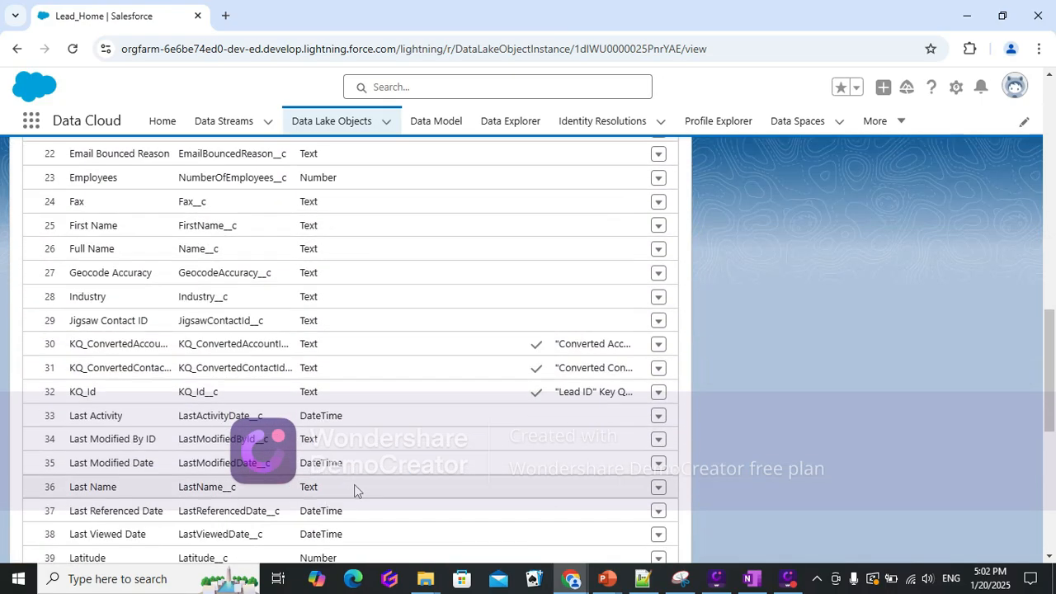
{"action": "scroll", "coordinate": [355, 490], "scroll_direction": "up", "scroll_amount": 12}
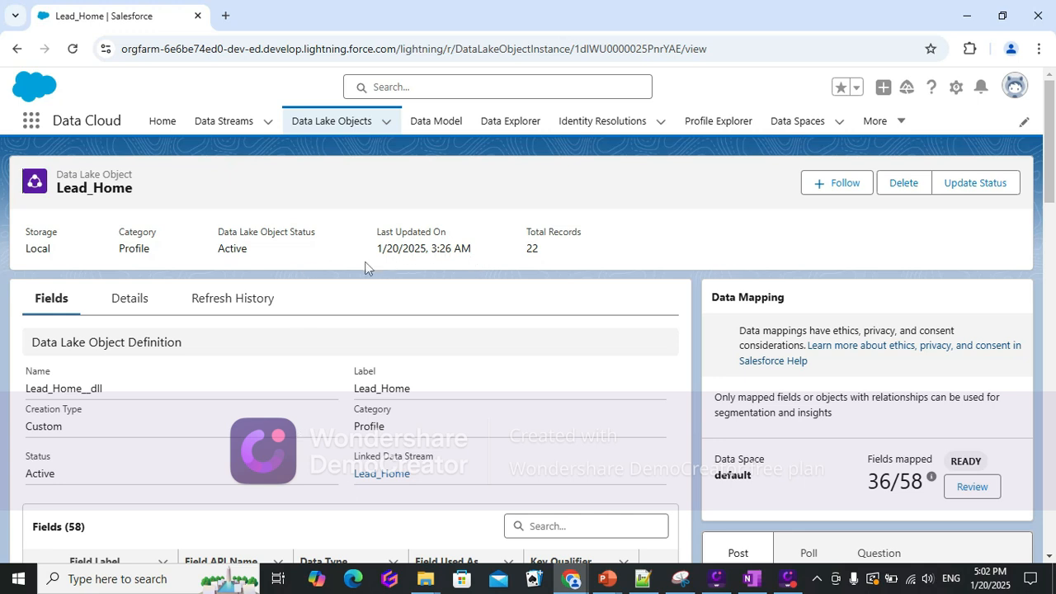
{"action": "left_click_drag", "start_coordinate": [375, 259], "coordinate": [572, 255]}
{"action": "left_click", "coordinate": [484, 259]}
{"action": "scroll", "coordinate": [401, 471], "scroll_direction": "down", "scroll_amount": 4}
{"action": "scroll", "coordinate": [402, 470], "scroll_direction": "up", "scroll_amount": 4}
Browse the Lead_Home object's details and field definitions.
{"action": "left_click", "coordinate": [129, 300]}
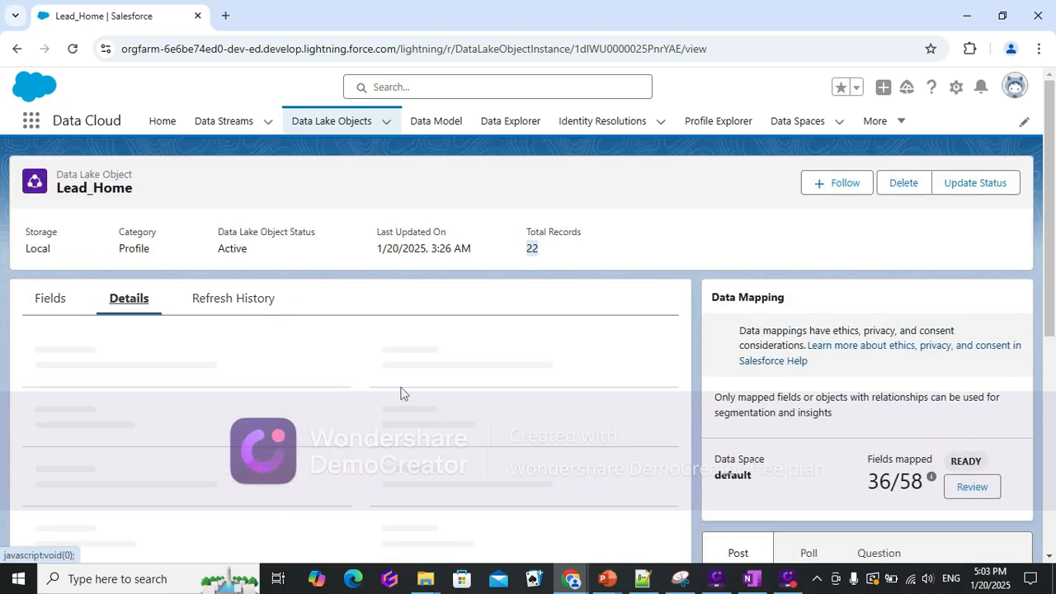
{"action": "scroll", "coordinate": [215, 424], "scroll_direction": "down", "scroll_amount": 3}
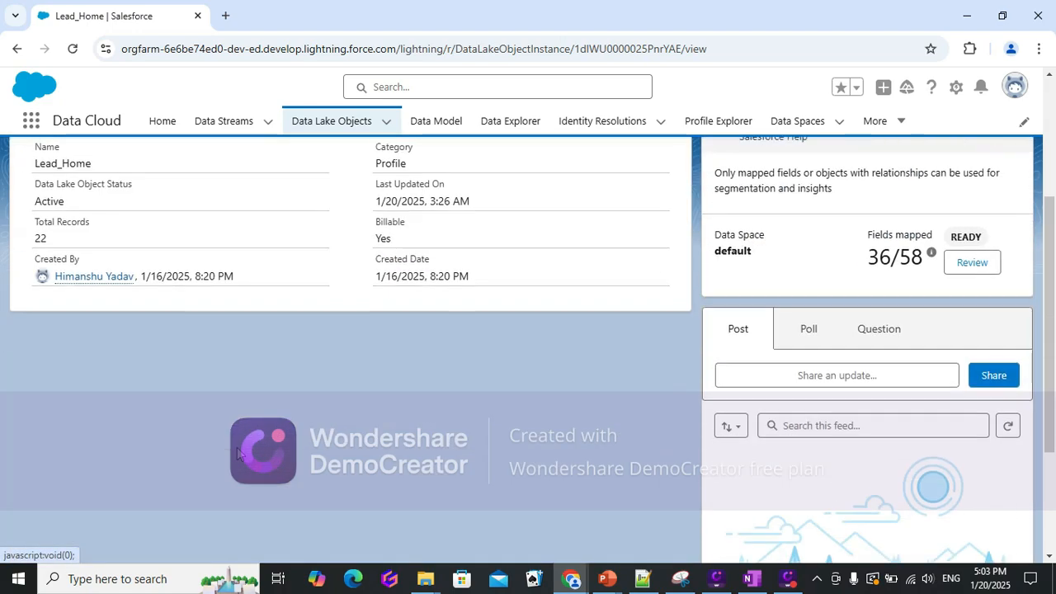
{"action": "scroll", "coordinate": [354, 464], "scroll_direction": "up", "scroll_amount": 3}
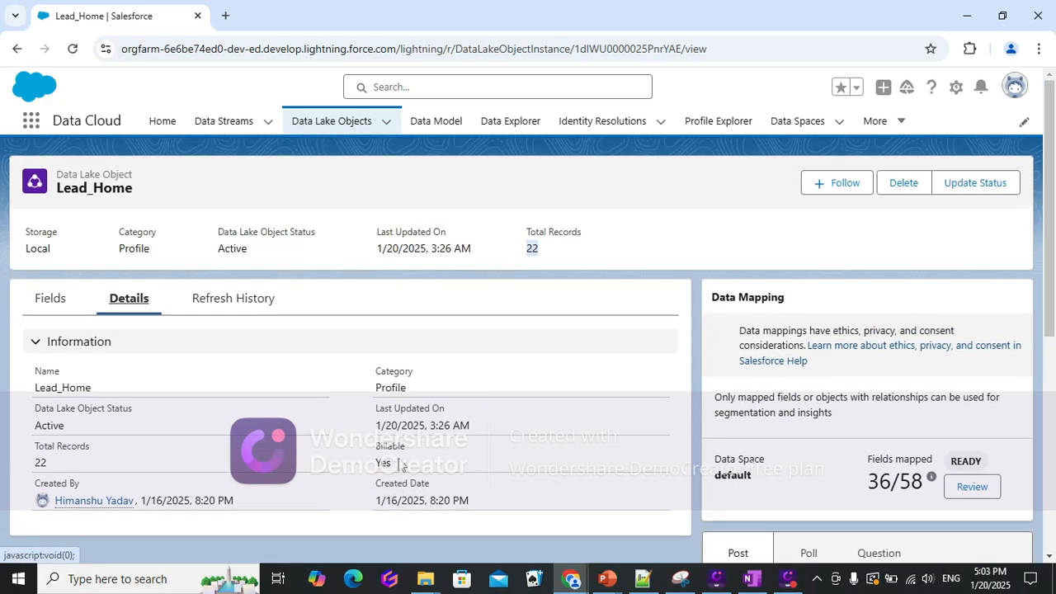
{"action": "left_click", "coordinate": [49, 300]}
{"action": "scroll", "coordinate": [507, 404], "scroll_direction": "down", "scroll_amount": 1}
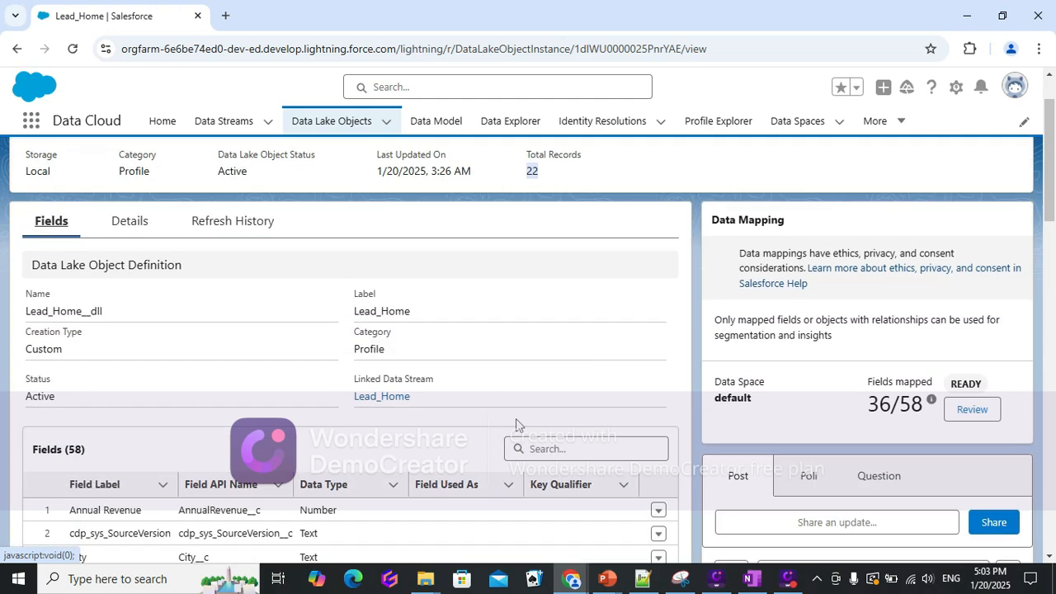
{"action": "left_click_drag", "start_coordinate": [412, 402], "coordinate": [389, 397]}
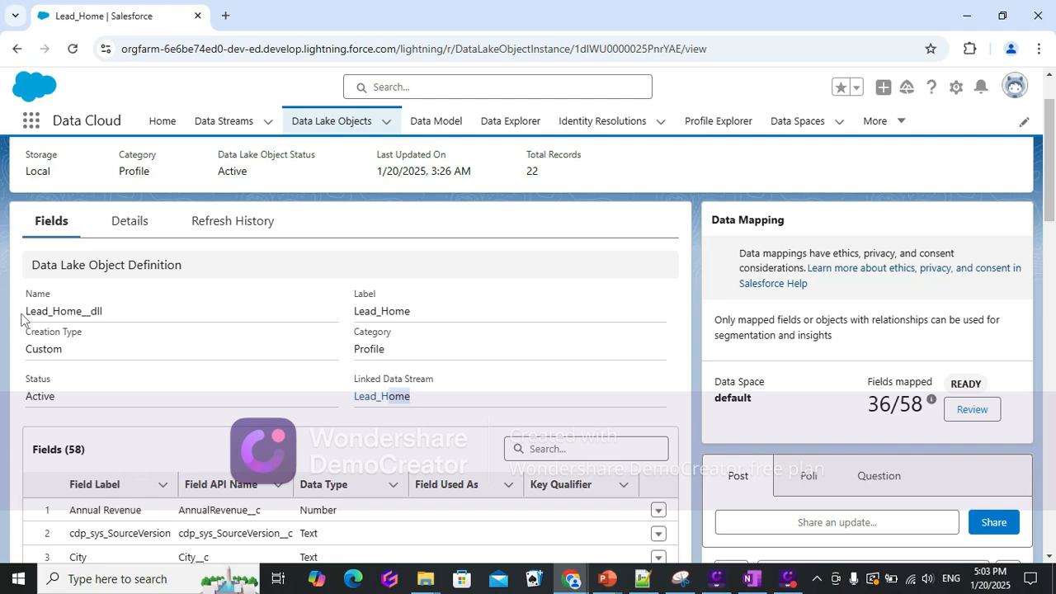
{"action": "scroll", "coordinate": [434, 413], "scroll_direction": "down", "scroll_amount": 3}
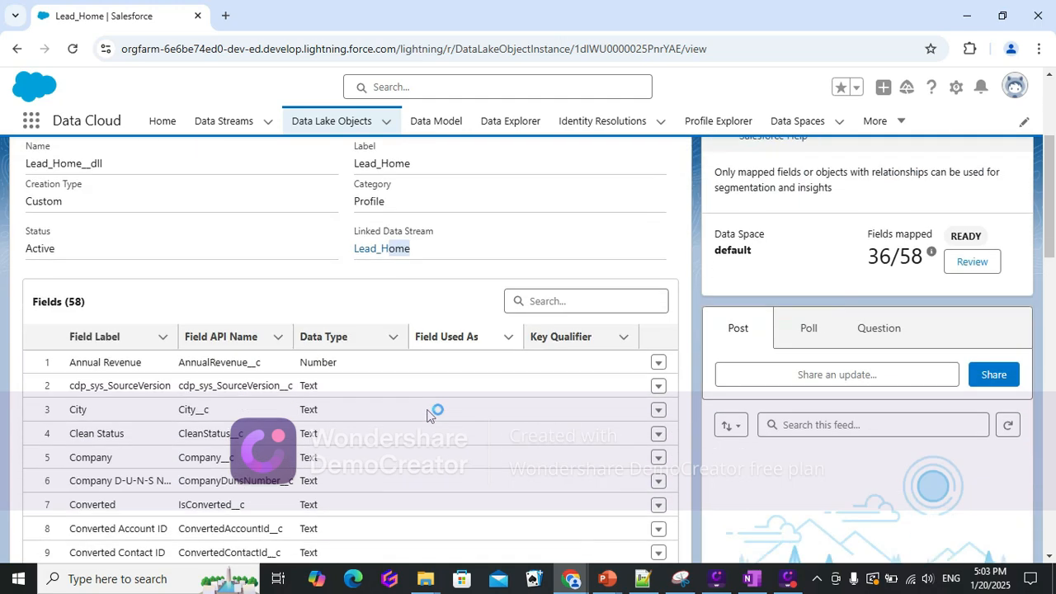
{"action": "scroll", "coordinate": [405, 464], "scroll_direction": "up", "scroll_amount": 4}
Check the Lead_Home refresh history and open its data mapping review.
{"action": "left_click", "coordinate": [139, 304]}
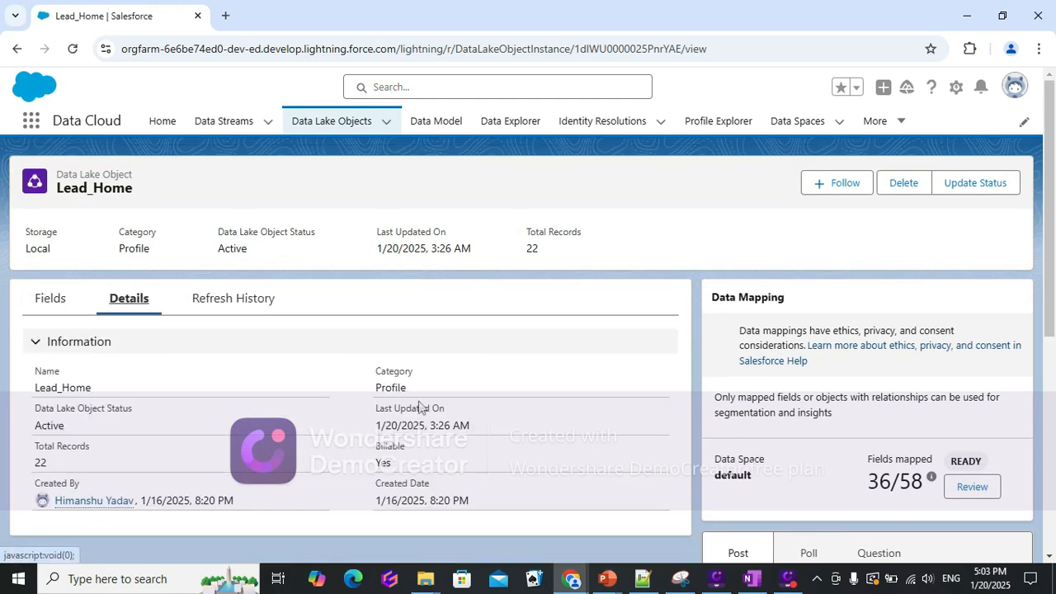
{"action": "left_click", "coordinate": [264, 304]}
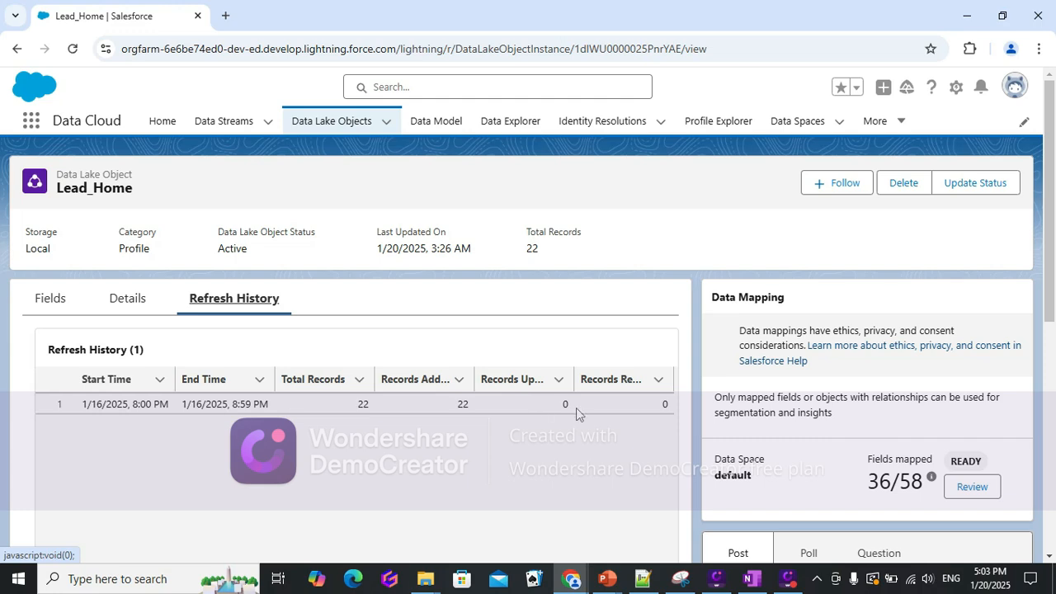
{"action": "scroll", "coordinate": [787, 411], "scroll_direction": "down", "scroll_amount": 2}
{"action": "scroll", "coordinate": [792, 429], "scroll_direction": "down", "scroll_amount": 1}
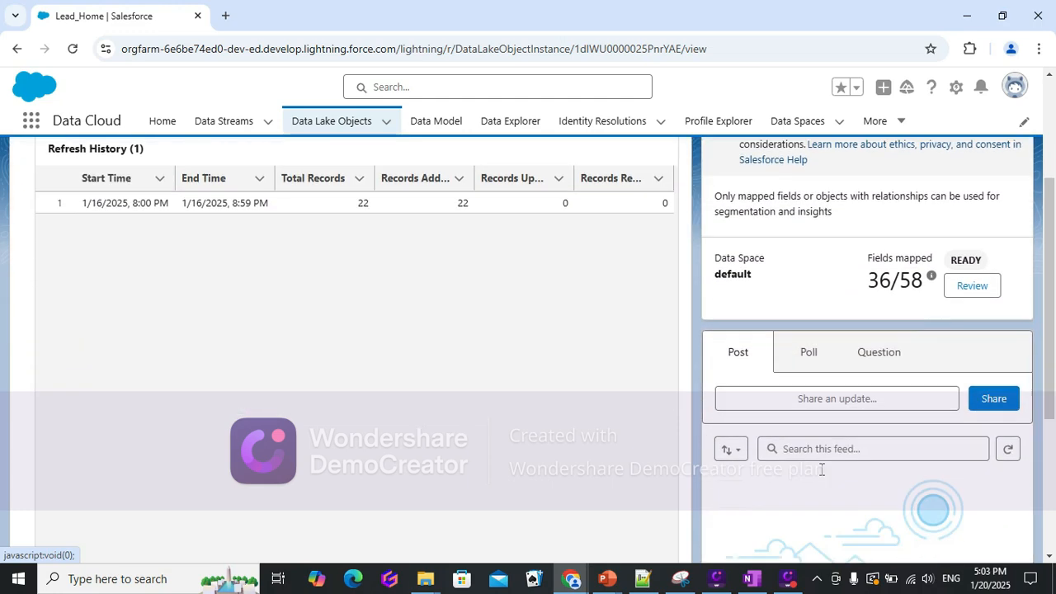
{"action": "scroll", "coordinate": [819, 474], "scroll_direction": "up", "scroll_amount": 3}
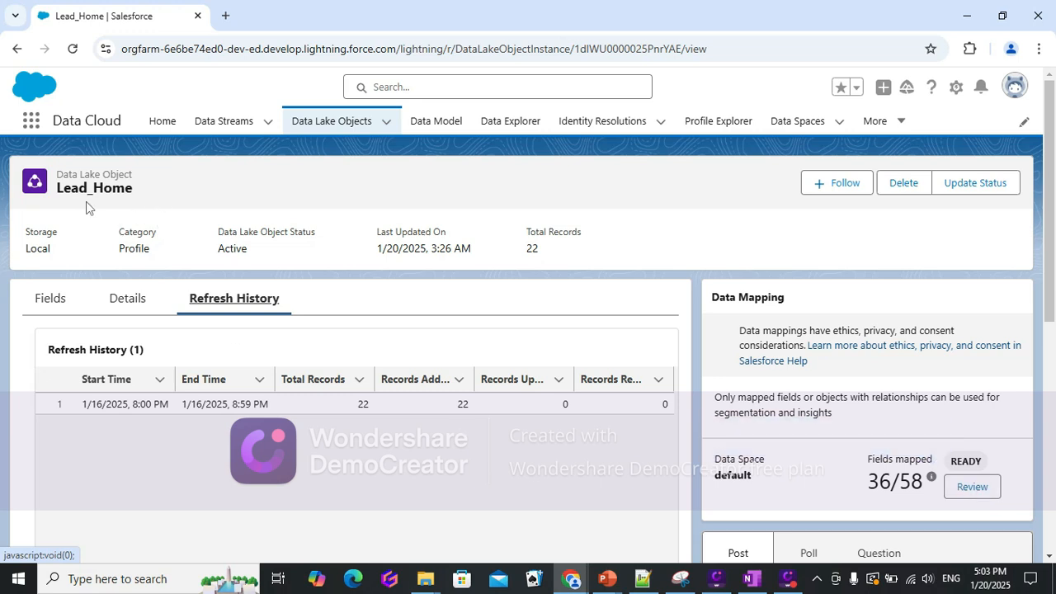
{"action": "left_click", "coordinate": [974, 488]}
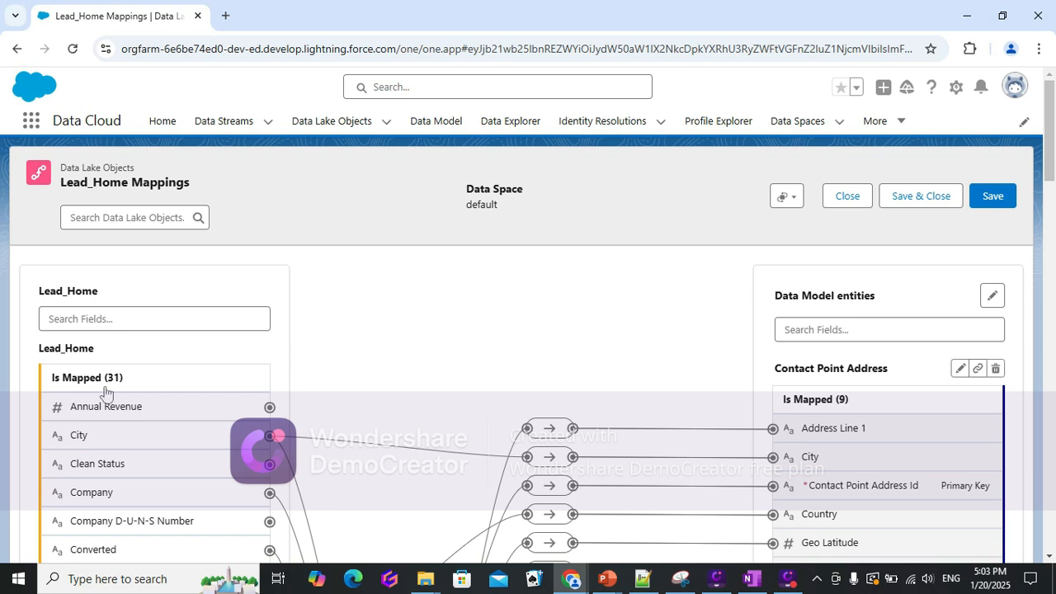
Scroll through the Lead_Home mappings to review the Contact Point Address, Email and Phone entity links.
{"action": "scroll", "coordinate": [912, 410], "scroll_direction": "down", "scroll_amount": 1}
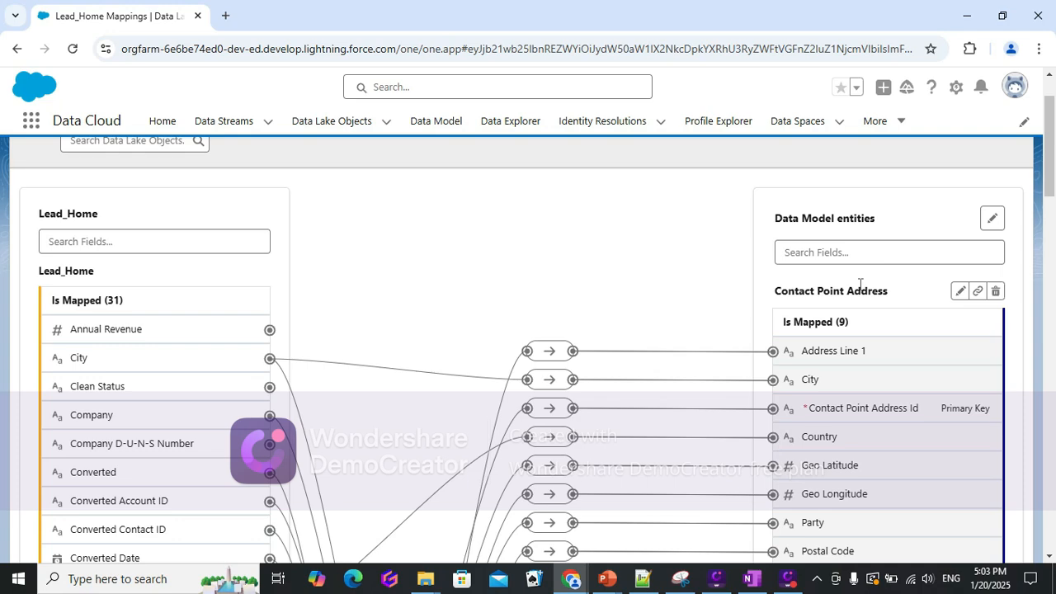
{"action": "scroll", "coordinate": [872, 467], "scroll_direction": "down", "scroll_amount": 1}
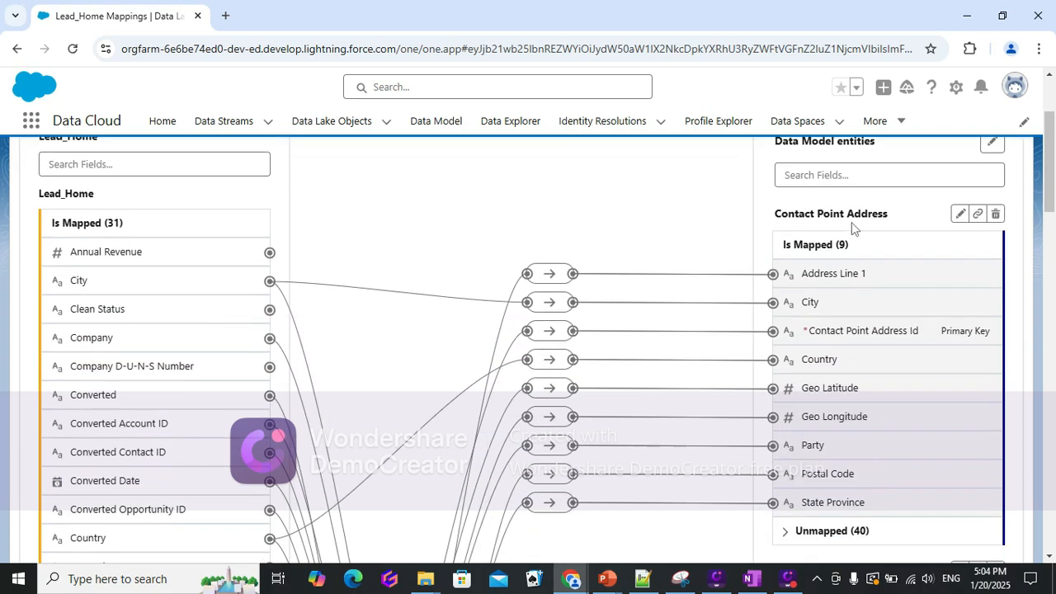
{"action": "scroll", "coordinate": [888, 371], "scroll_direction": "down", "scroll_amount": 2}
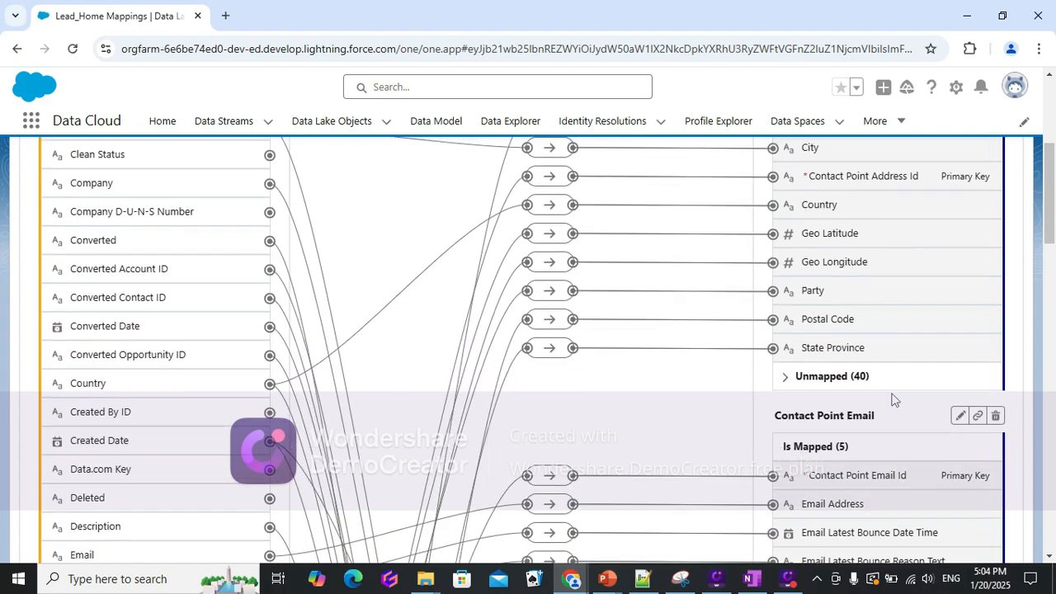
{"action": "scroll", "coordinate": [872, 448], "scroll_direction": "down", "scroll_amount": 3}
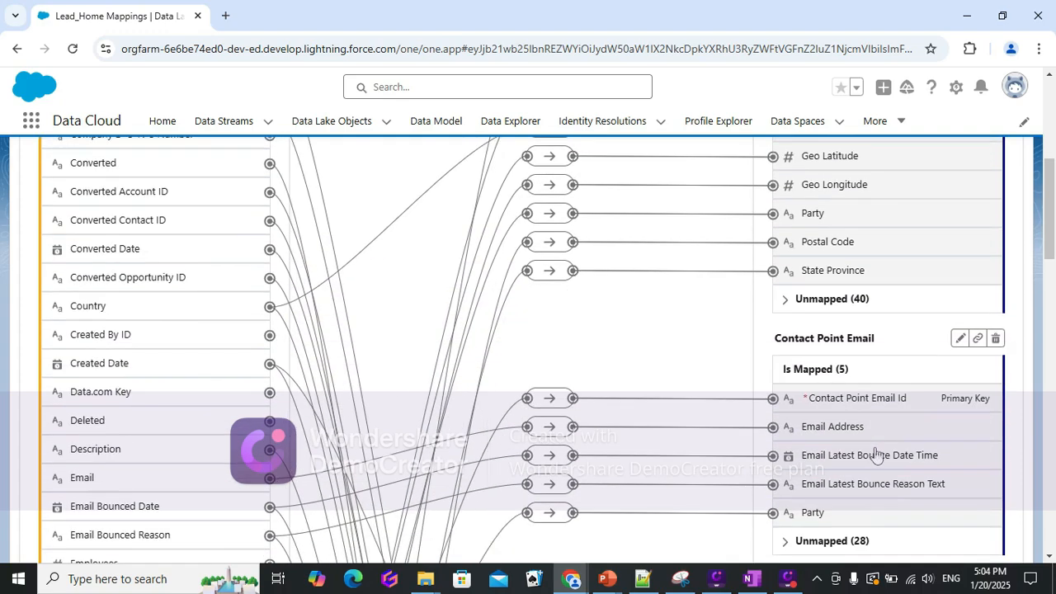
{"action": "scroll", "coordinate": [879, 472], "scroll_direction": "down", "scroll_amount": 1}
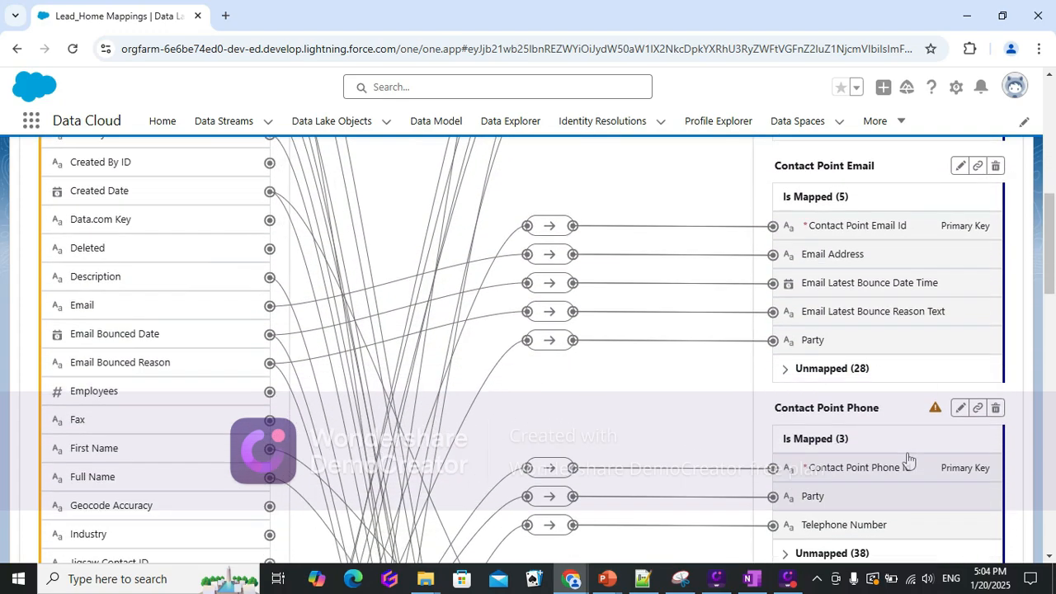
{"action": "scroll", "coordinate": [235, 405], "scroll_direction": "up", "scroll_amount": 6}
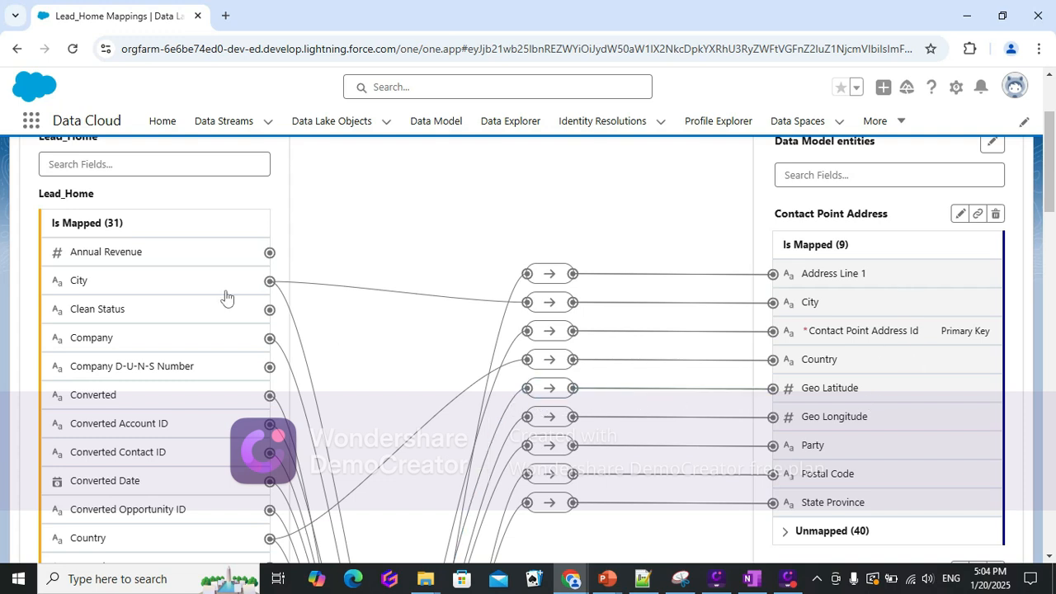
Search the Lead_Home source fields for "re" and clear the search.
{"action": "left_click", "coordinate": [137, 165]}
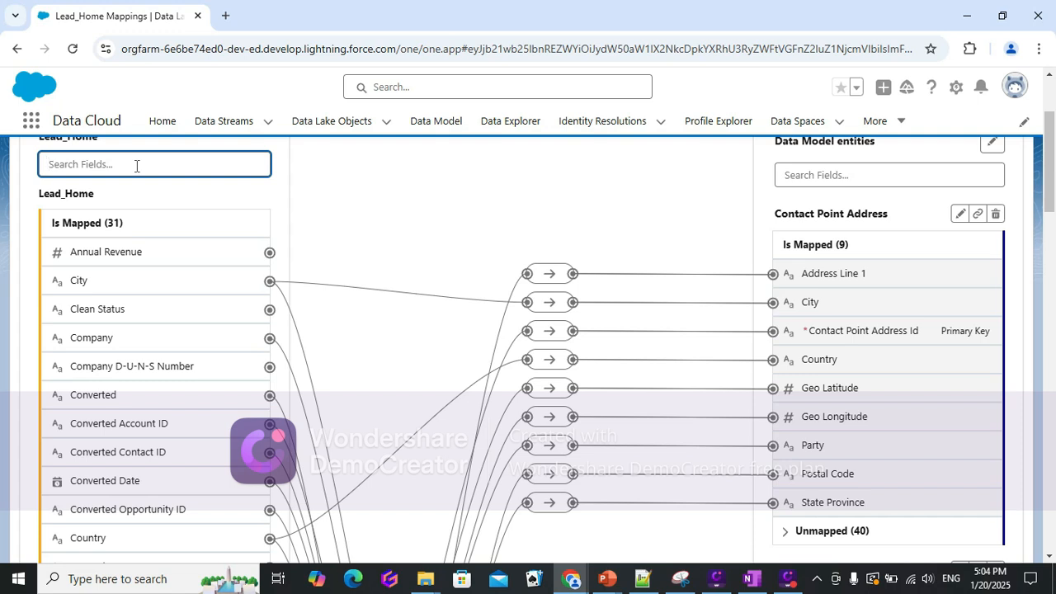
{"action": "type", "text": "rel"}
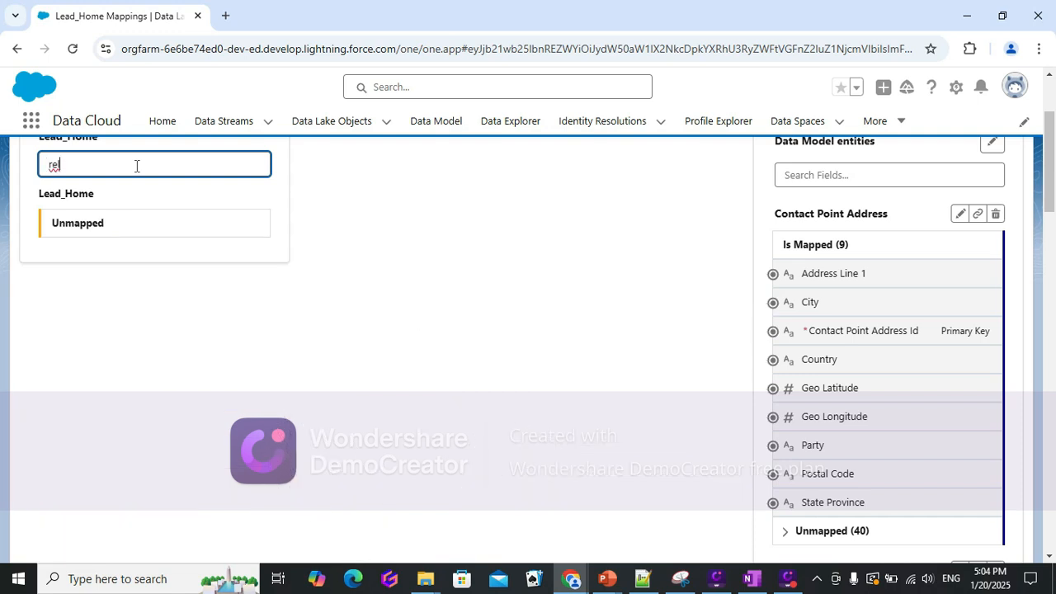
{"action": "key", "text": "BackSpace"}
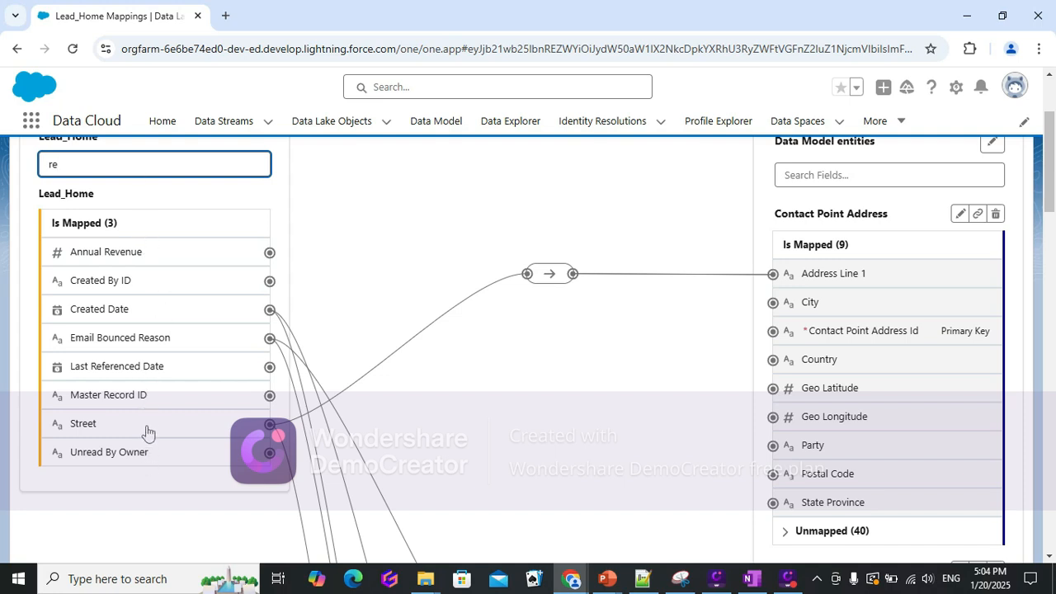
{"action": "scroll", "coordinate": [146, 430], "scroll_direction": "up", "scroll_amount": 2}
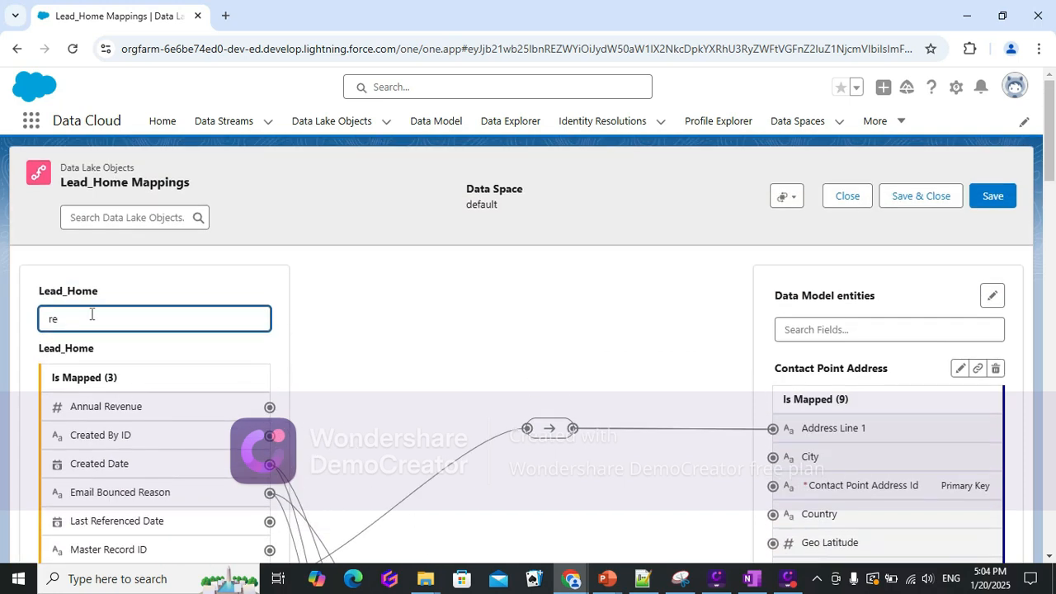
{"action": "left_click_drag", "start_coordinate": [96, 320], "coordinate": [38, 322]}
{"action": "type", "text": "re"}
{"action": "key", "text": "BackSpace"}
{"action": "key", "text": "BackSpace"}
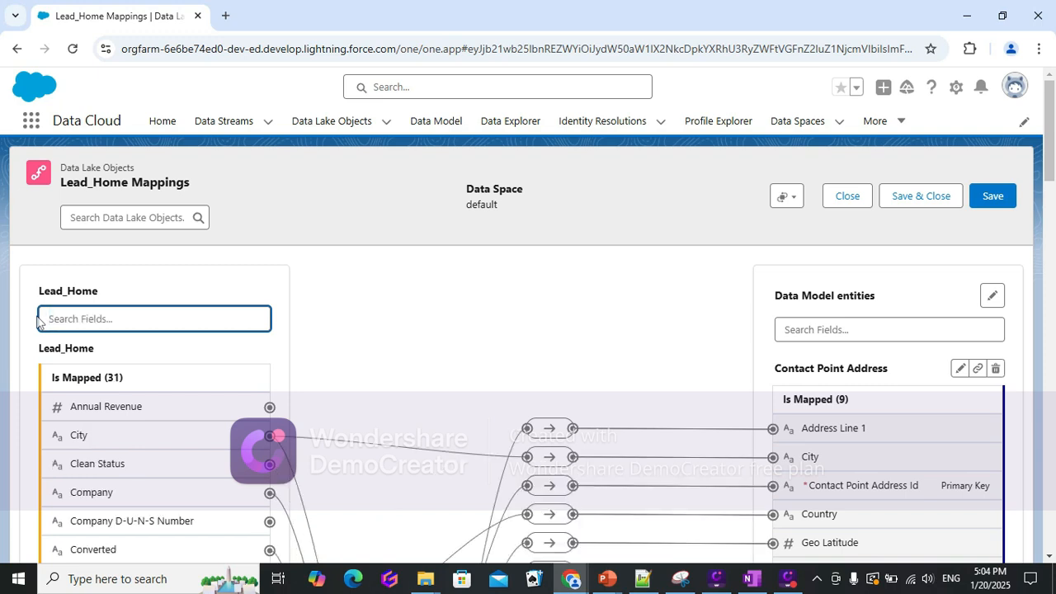
Search the Lead_Home source fields for "us" and clear the search again.
{"action": "type", "text": "us"}
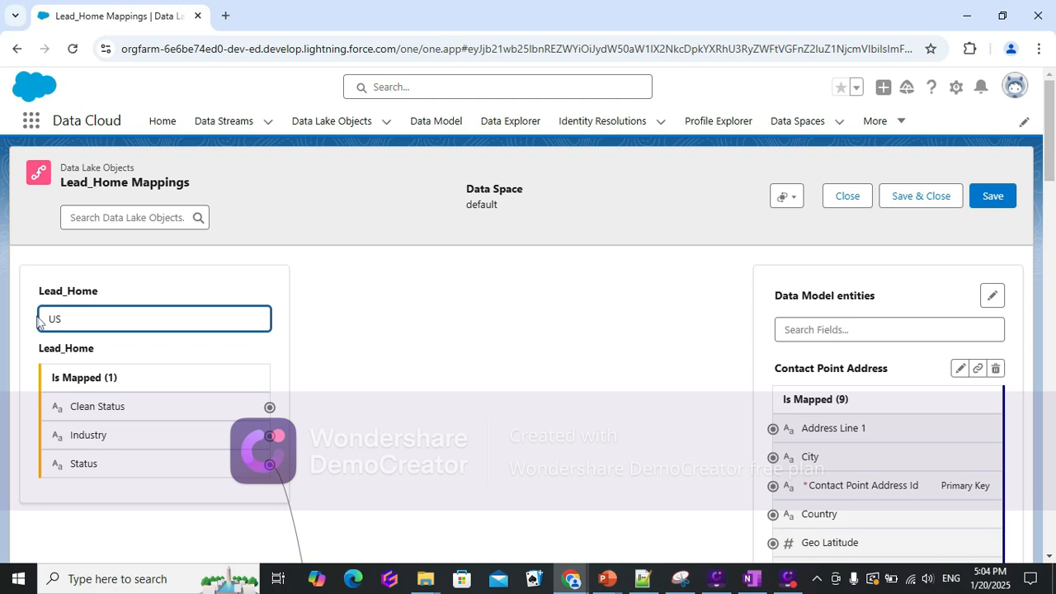
{"action": "scroll", "coordinate": [153, 441], "scroll_direction": "down", "scroll_amount": 1}
{"action": "scroll", "coordinate": [157, 455], "scroll_direction": "up", "scroll_amount": 1}
{"action": "left_click_drag", "start_coordinate": [74, 321], "coordinate": [41, 322]}
{"action": "key", "text": "BackSpace"}
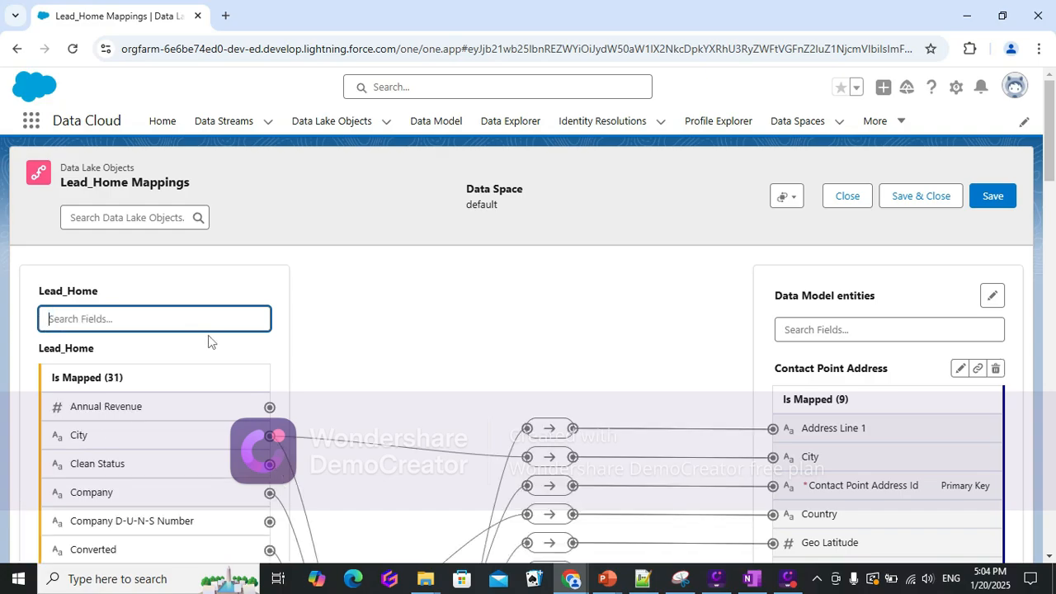
Browse the full mapping list, including the Individual and Lead entity mappings.
{"action": "scroll", "coordinate": [243, 401], "scroll_direction": "down", "scroll_amount": 10}
{"action": "scroll", "coordinate": [255, 486], "scroll_direction": "down", "scroll_amount": 8}
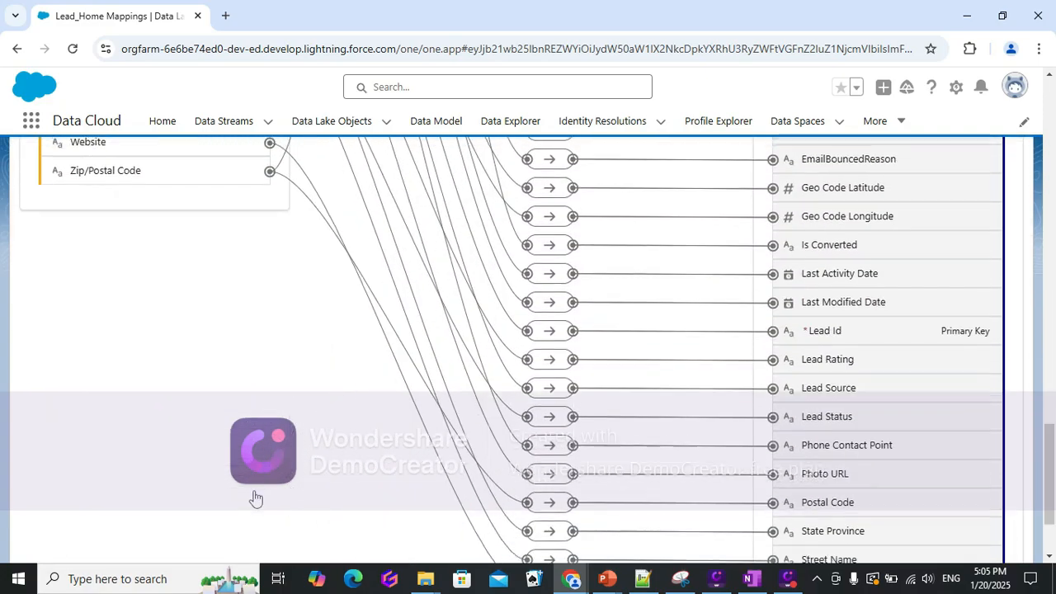
{"action": "scroll", "coordinate": [255, 493], "scroll_direction": "up", "scroll_amount": 4}
{"action": "scroll", "coordinate": [240, 495], "scroll_direction": "up", "scroll_amount": 8}
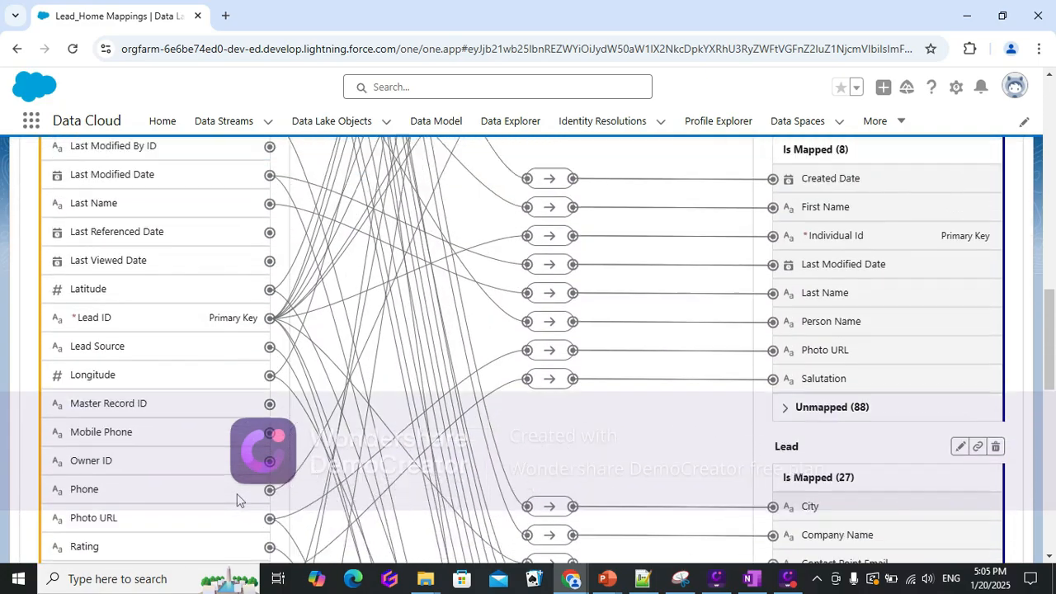
{"action": "scroll", "coordinate": [236, 498], "scroll_direction": "down", "scroll_amount": 1}
{"action": "scroll", "coordinate": [283, 510], "scroll_direction": "down", "scroll_amount": 1}
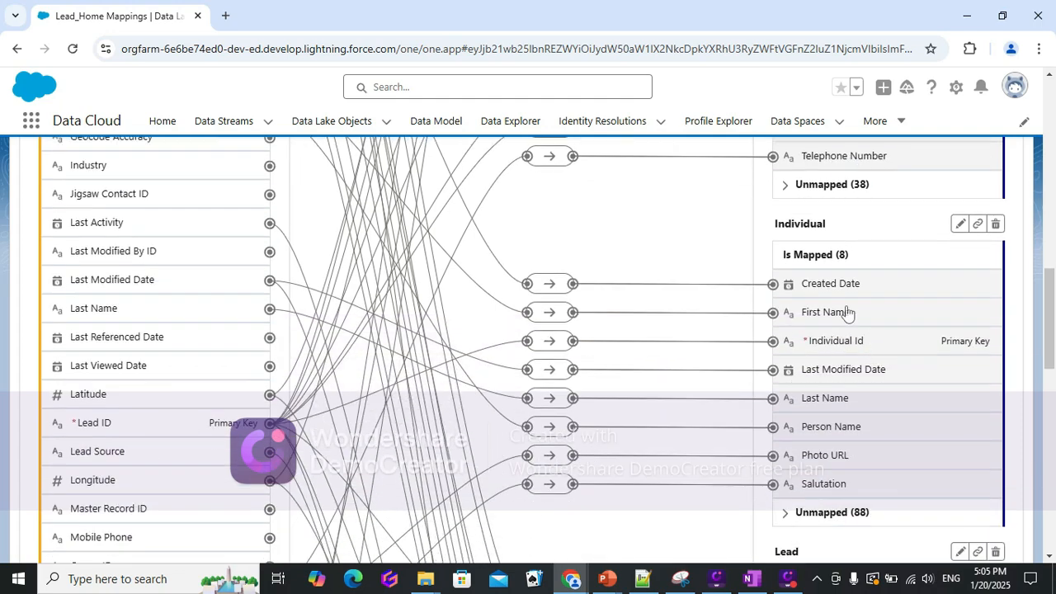
{"action": "scroll", "coordinate": [866, 381], "scroll_direction": "up", "scroll_amount": 3}
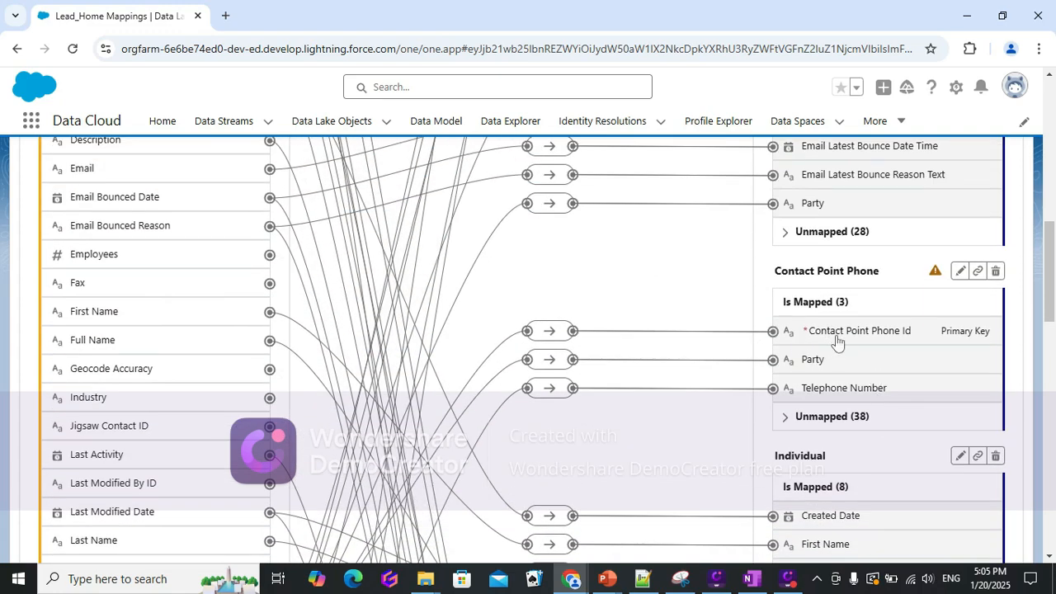
{"action": "scroll", "coordinate": [891, 344], "scroll_direction": "up", "scroll_amount": 3}
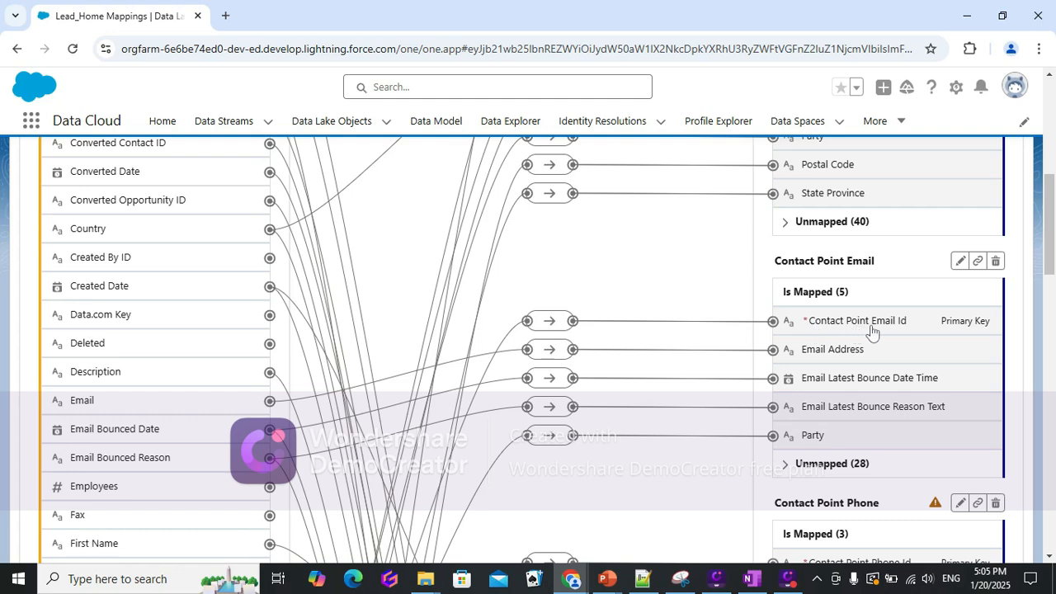
{"action": "scroll", "coordinate": [908, 330], "scroll_direction": "up", "scroll_amount": 1}
{"action": "scroll", "coordinate": [922, 322], "scroll_direction": "up", "scroll_amount": 2}
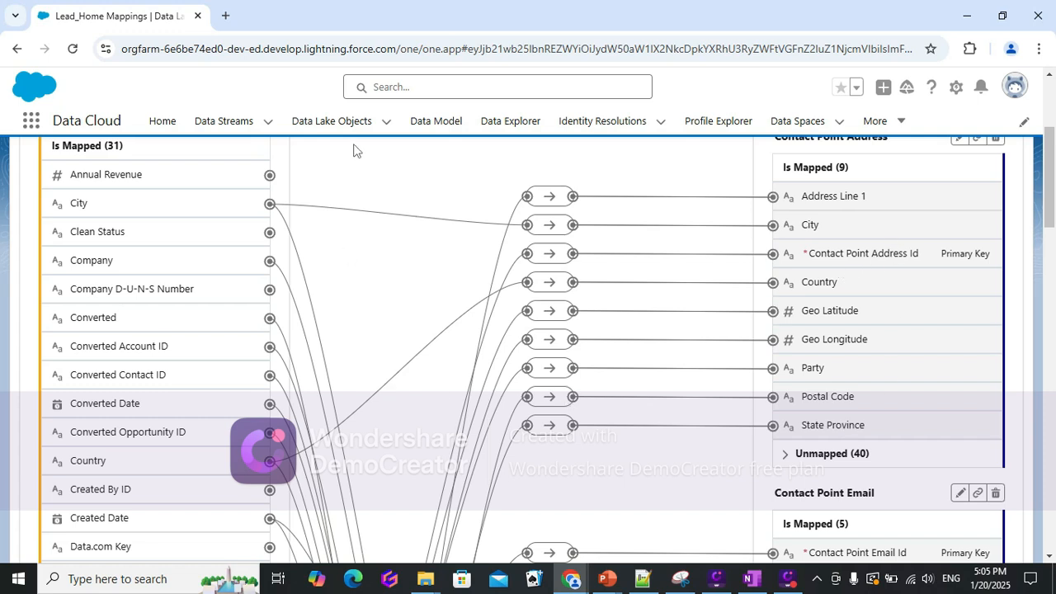
Open the Account data model object and review its details, API name and field list.
{"action": "left_click", "coordinate": [431, 124]}
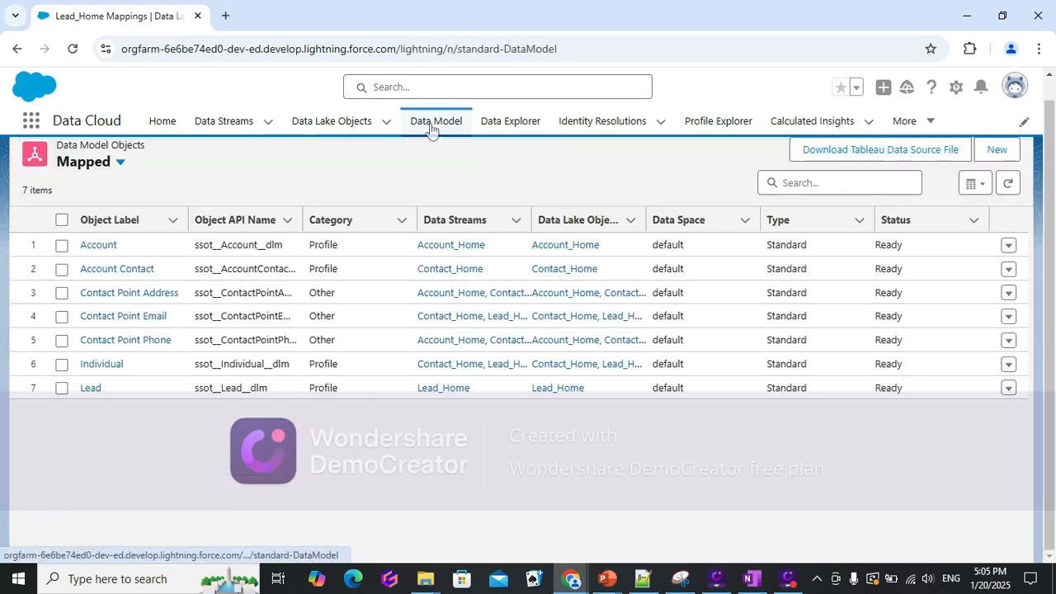
{"action": "left_click", "coordinate": [92, 246]}
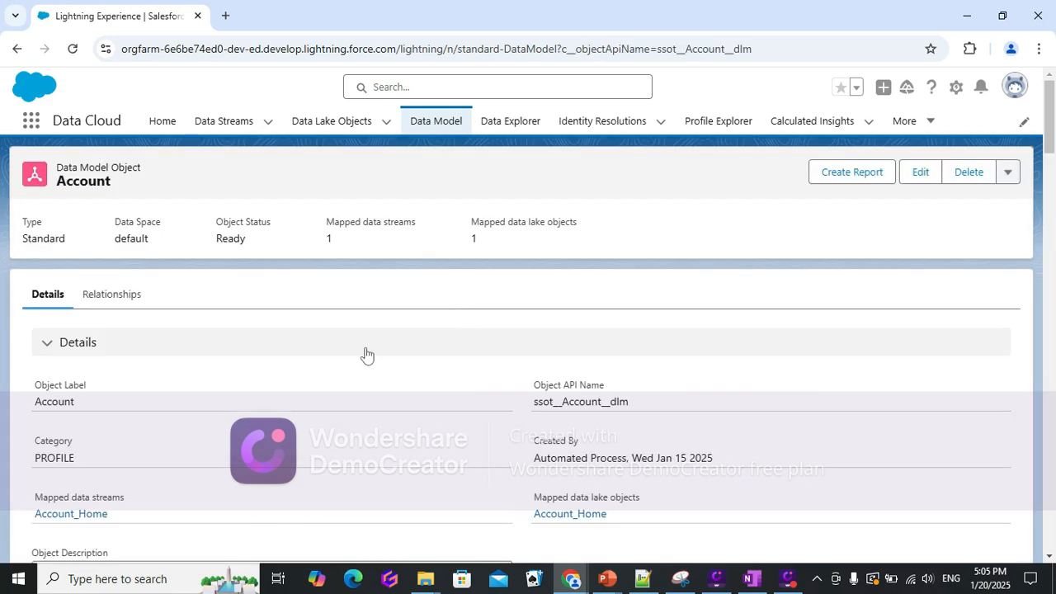
{"action": "scroll", "coordinate": [434, 474], "scroll_direction": "down", "scroll_amount": 1}
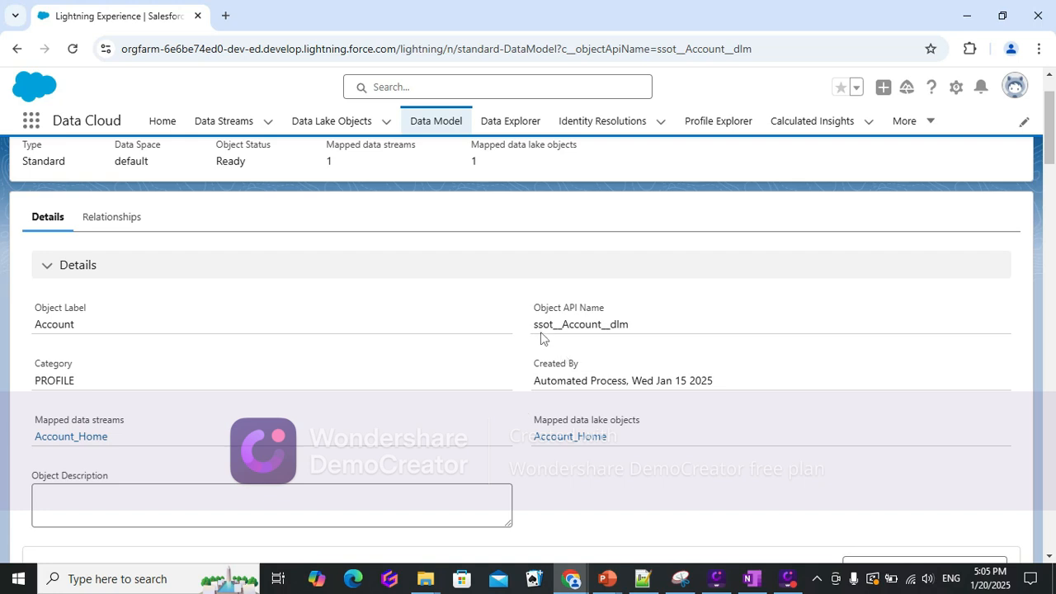
{"action": "left_click_drag", "start_coordinate": [532, 325], "coordinate": [625, 326]}
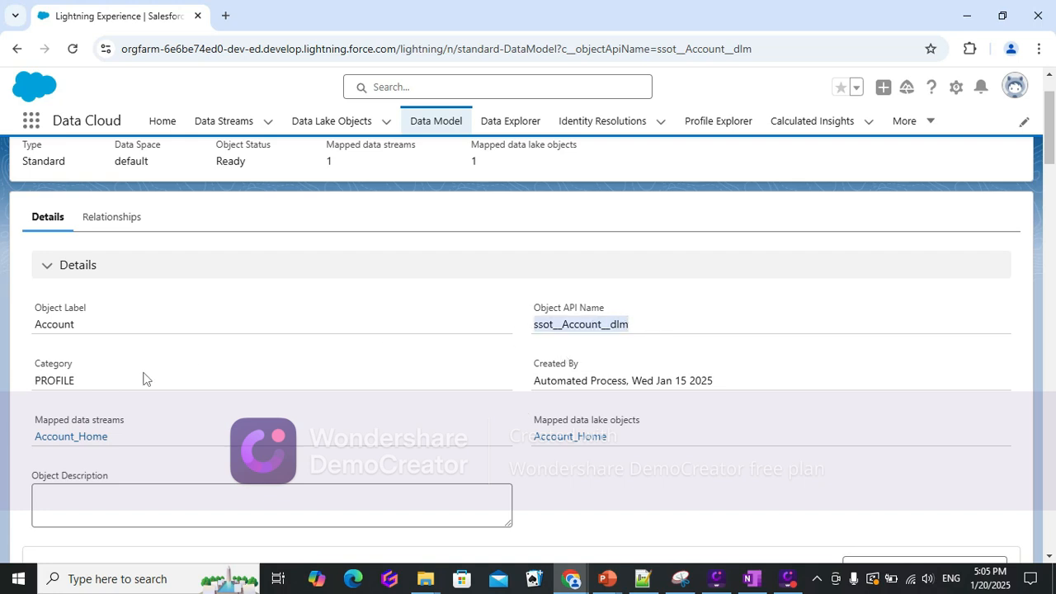
{"action": "scroll", "coordinate": [575, 472], "scroll_direction": "down", "scroll_amount": 3}
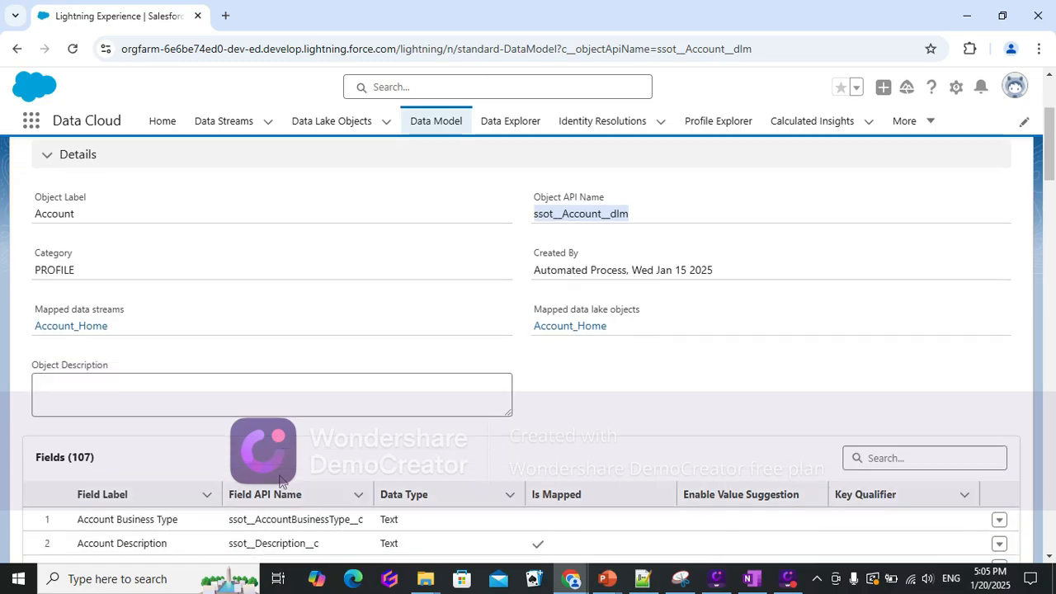
{"action": "scroll", "coordinate": [245, 500], "scroll_direction": "down", "scroll_amount": 8}
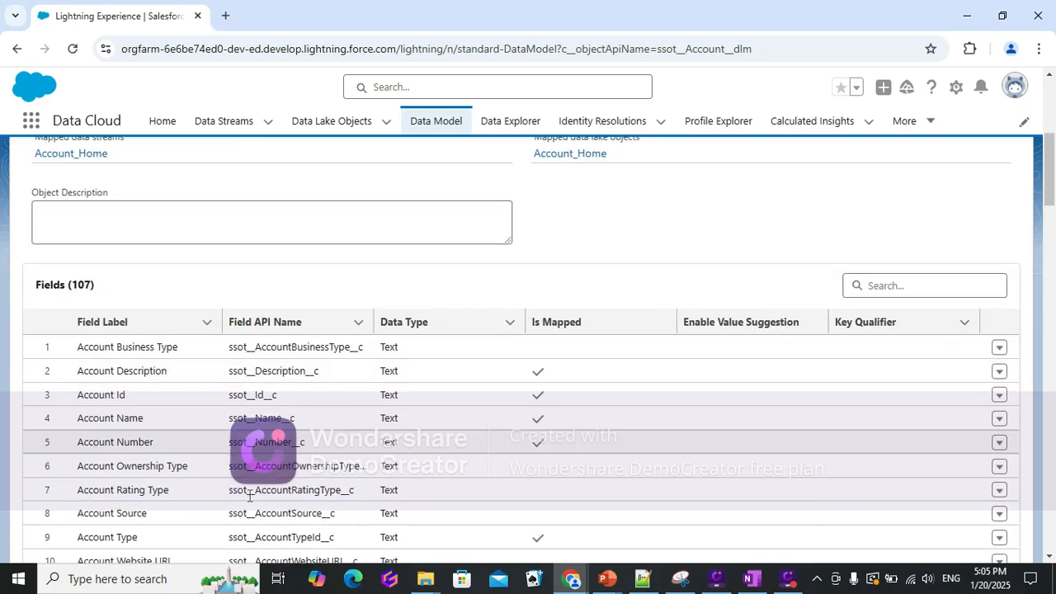
{"action": "scroll", "coordinate": [250, 495], "scroll_direction": "down", "scroll_amount": 5}
{"action": "scroll", "coordinate": [249, 495], "scroll_direction": "up", "scroll_amount": 15}
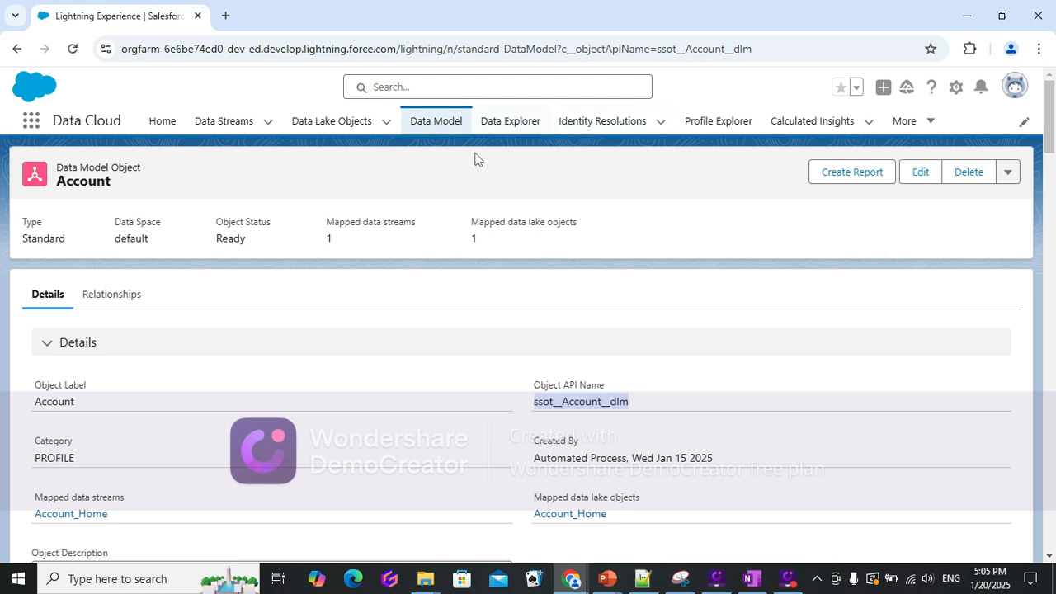
Review the Account object's relationships and check its additional actions menu.
{"action": "left_click", "coordinate": [111, 290]}
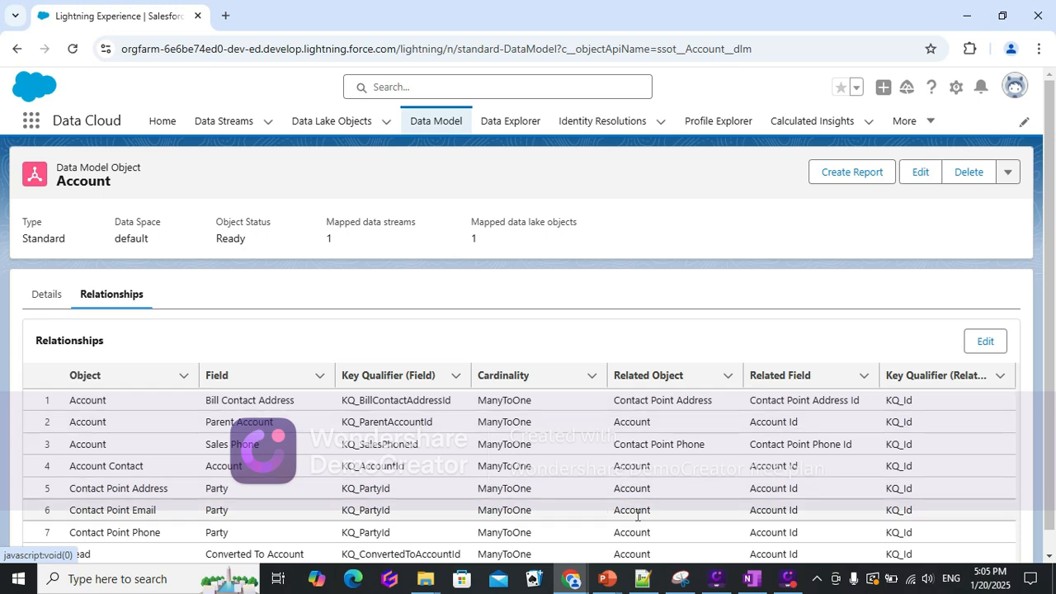
{"action": "scroll", "coordinate": [575, 476], "scroll_direction": "down", "scroll_amount": 1}
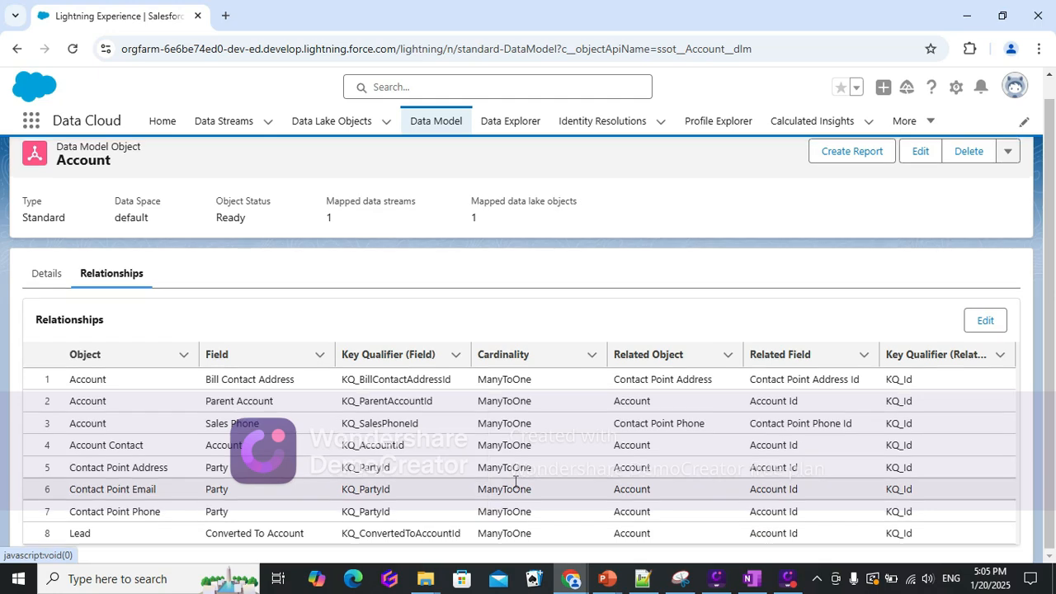
{"action": "scroll", "coordinate": [516, 481], "scroll_direction": "up", "scroll_amount": 1}
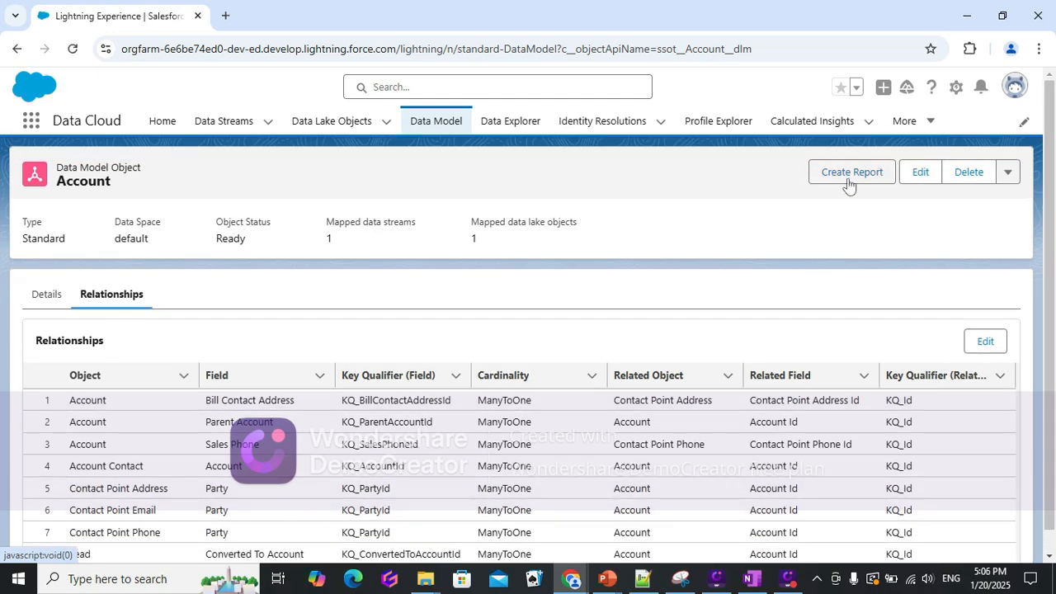
{"action": "left_click", "coordinate": [1004, 176]}
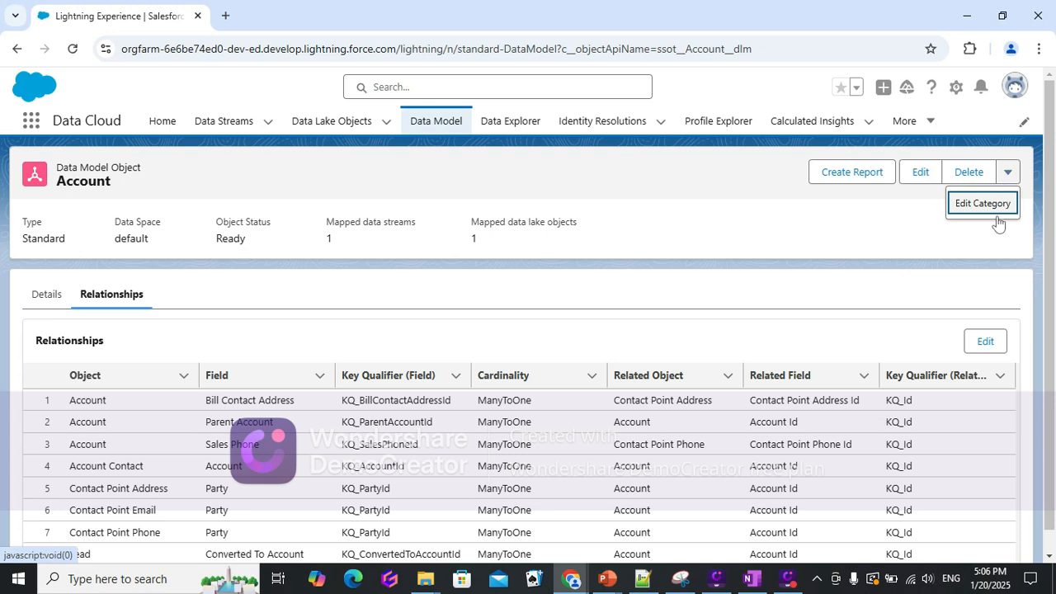
{"action": "left_click", "coordinate": [822, 212]}
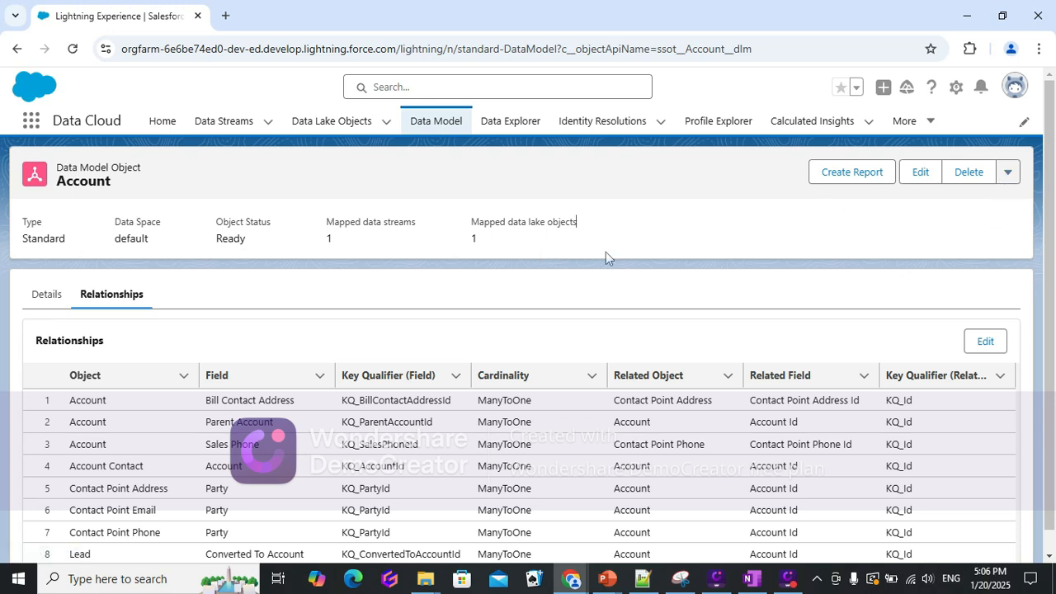
Open Data Explorer in the default data space and browse the Account_Home data lake object's records.
{"action": "left_click", "coordinate": [508, 125]}
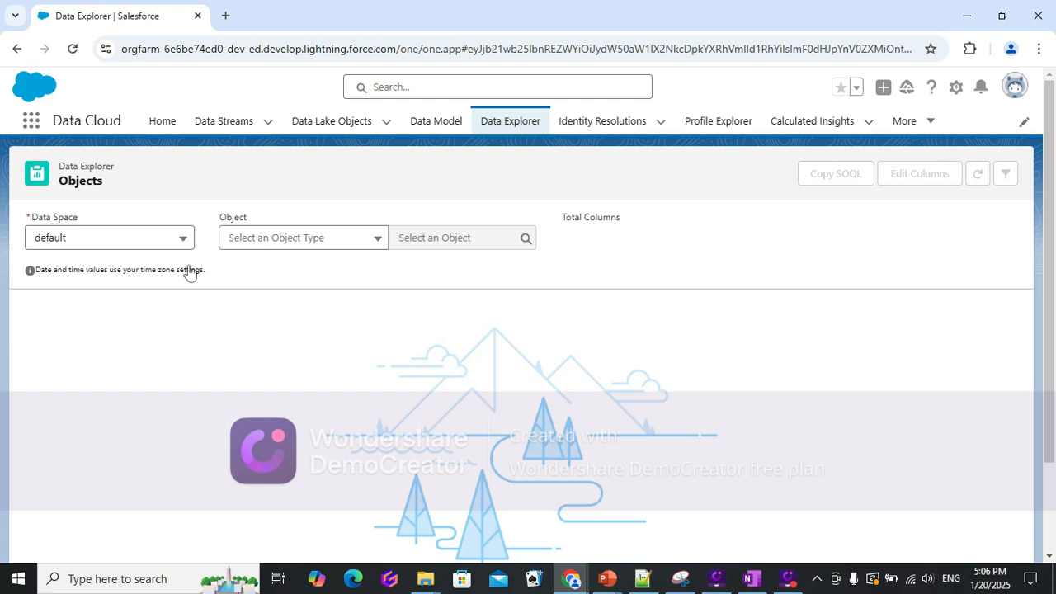
{"action": "left_click", "coordinate": [109, 240]}
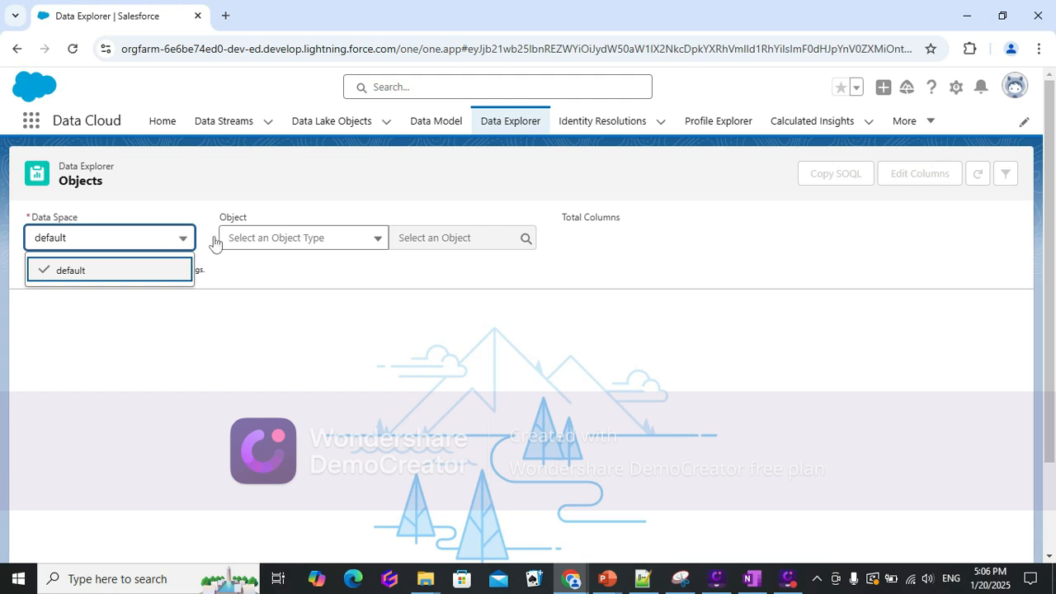
{"action": "left_click", "coordinate": [289, 248]}
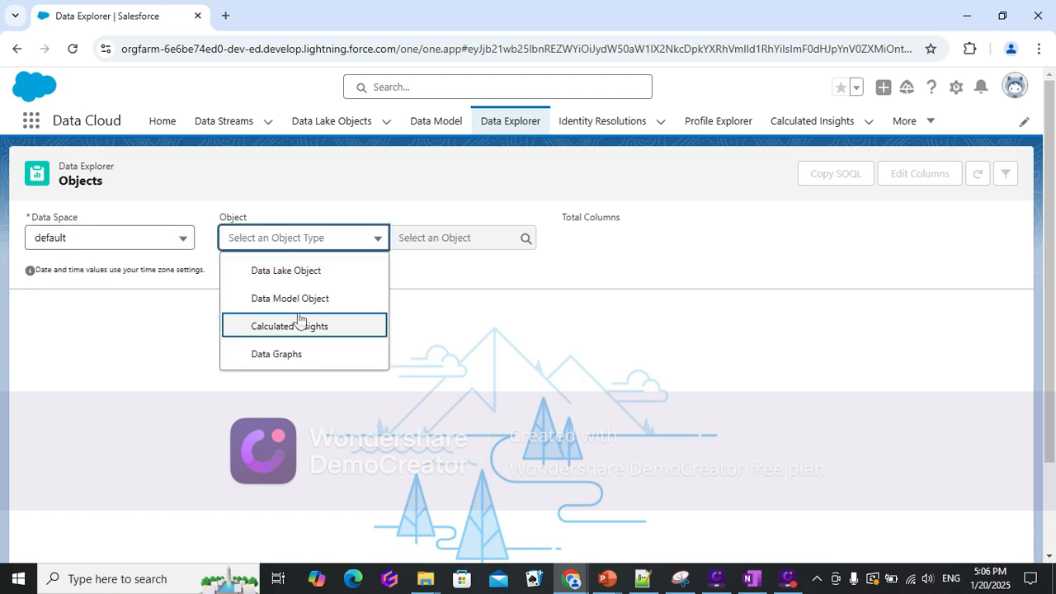
{"action": "left_click", "coordinate": [297, 273]}
{"action": "left_click", "coordinate": [448, 238]}
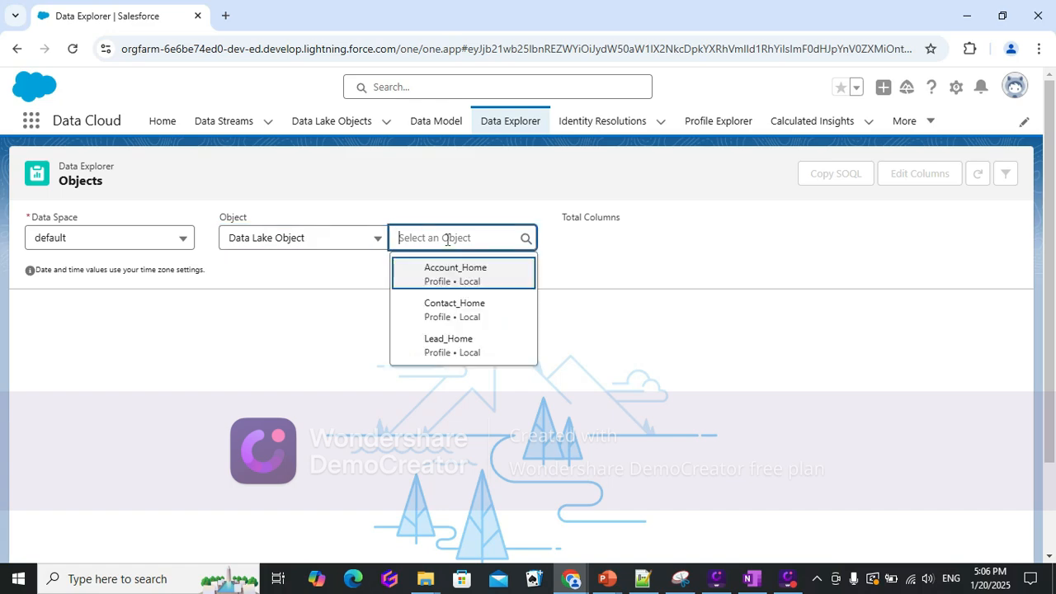
{"action": "left_click", "coordinate": [428, 278]}
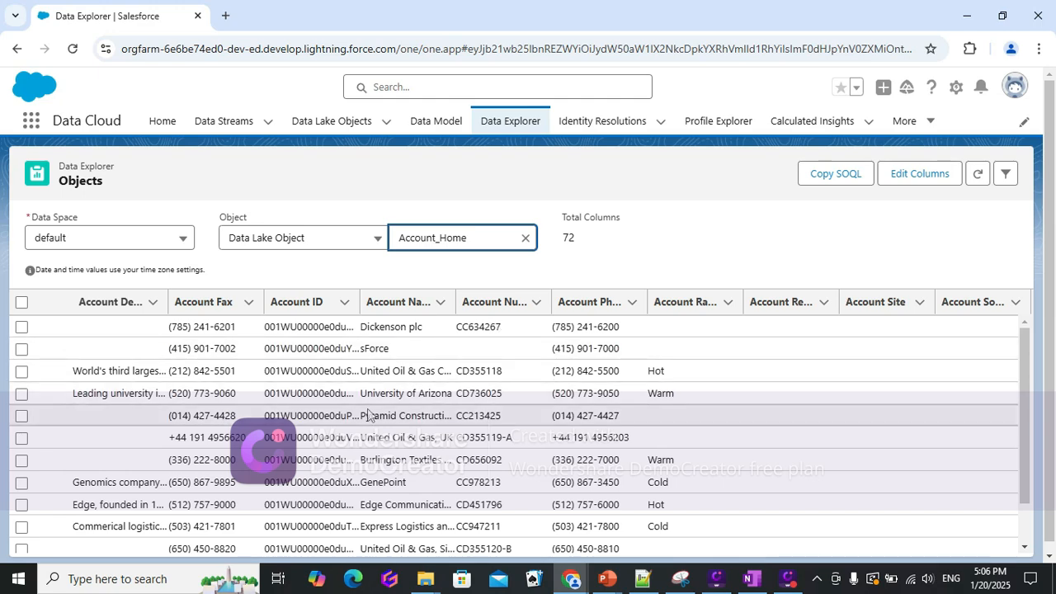
{"action": "scroll", "coordinate": [412, 495], "scroll_direction": "down", "scroll_amount": 3}
{"action": "scroll", "coordinate": [425, 511], "scroll_direction": "up", "scroll_amount": 2}
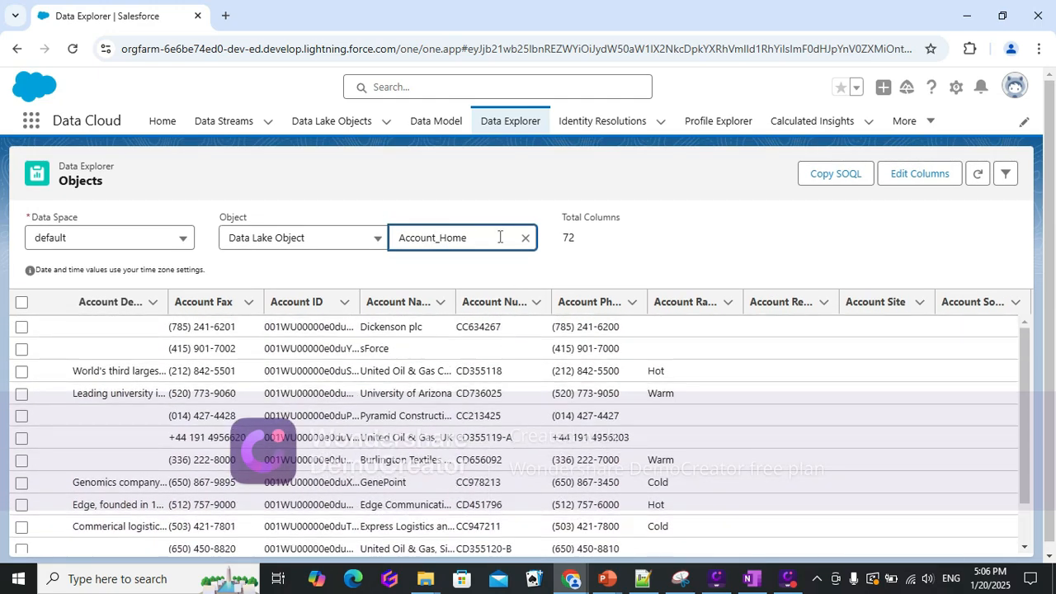
Switch the explored data lake object to Contact_Home and browse its records.
{"action": "left_click", "coordinate": [526, 240]}
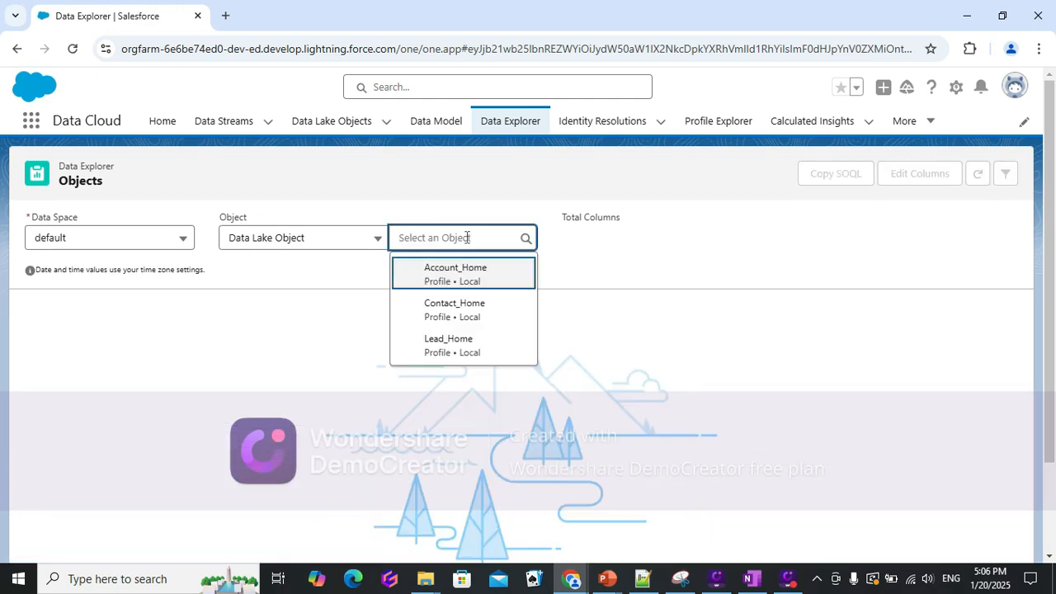
{"action": "left_click", "coordinate": [469, 302]}
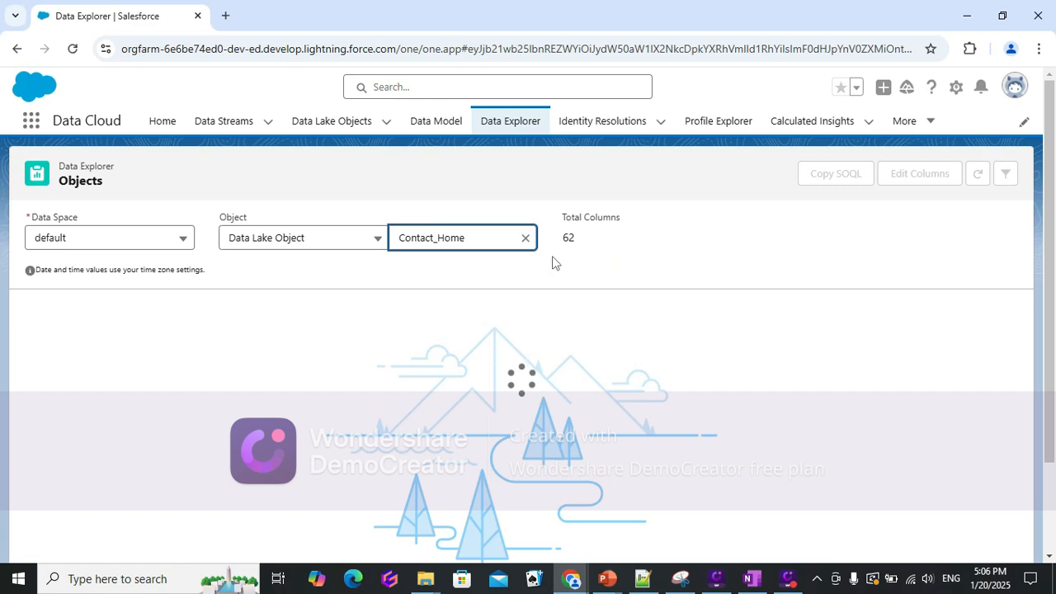
{"action": "scroll", "coordinate": [640, 428], "scroll_direction": "down", "scroll_amount": 3}
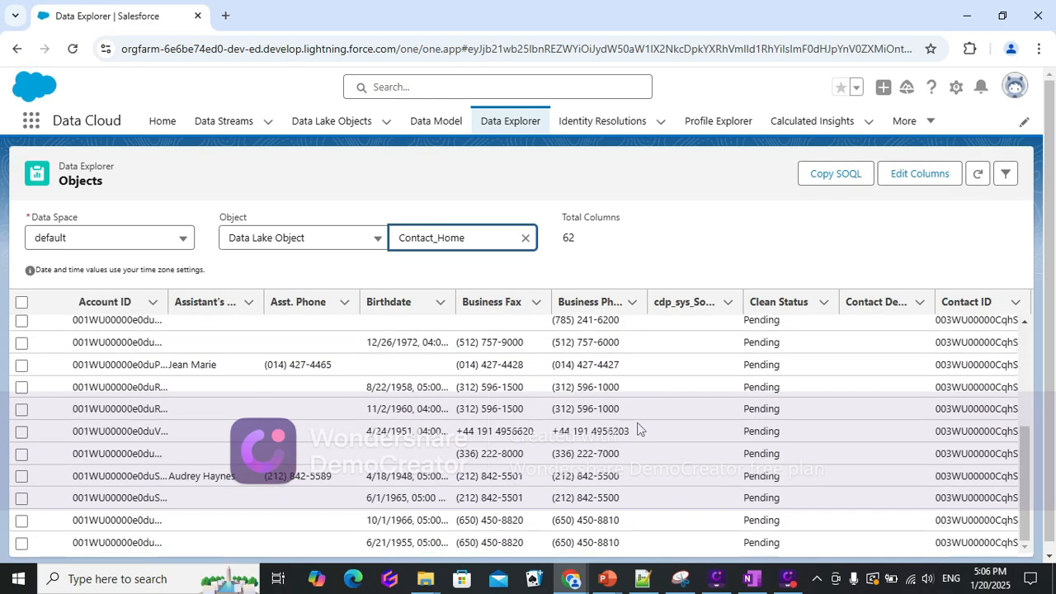
{"action": "scroll", "coordinate": [642, 429], "scroll_direction": "up", "scroll_amount": 3}
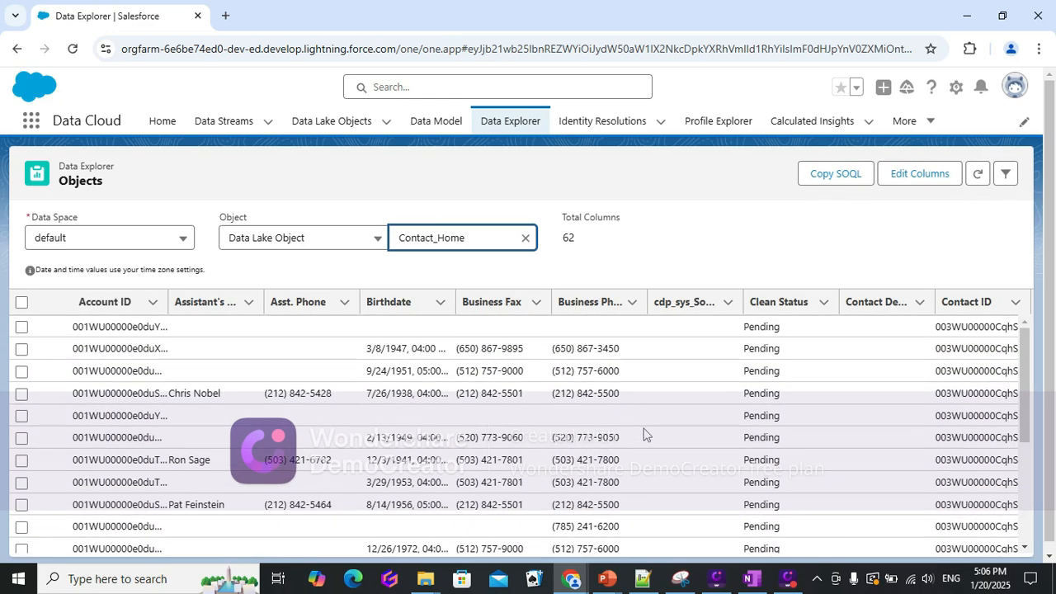